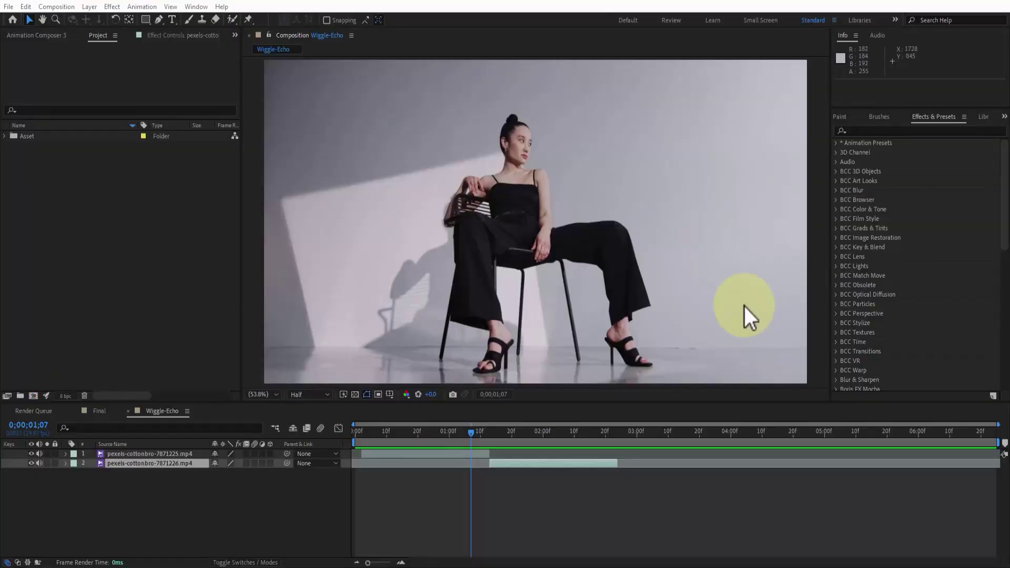
Step: Create a composition named Test using the HD 1920x1080 29.97 fps preset
left_click(61, 6)
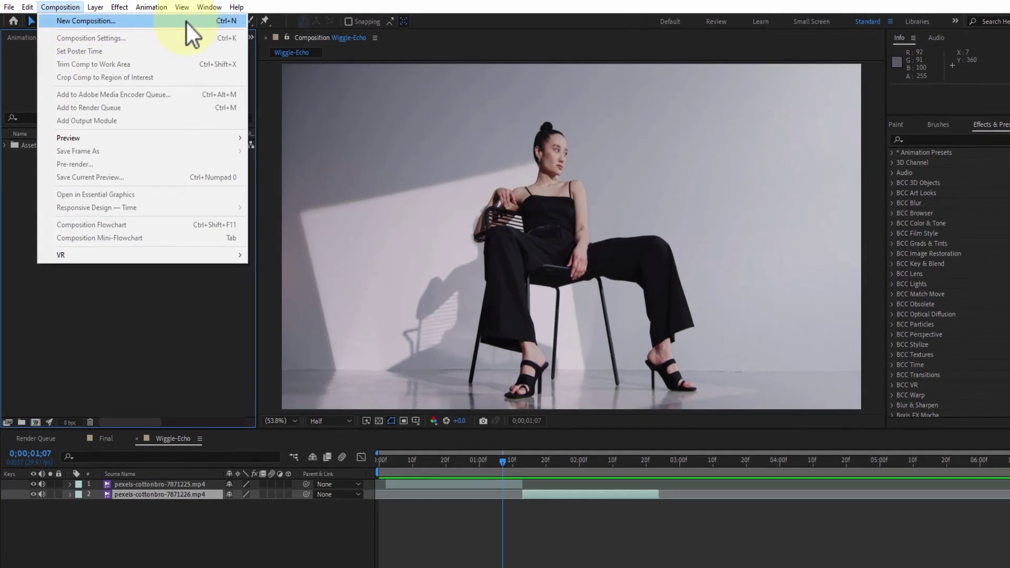
left_click(185, 21)
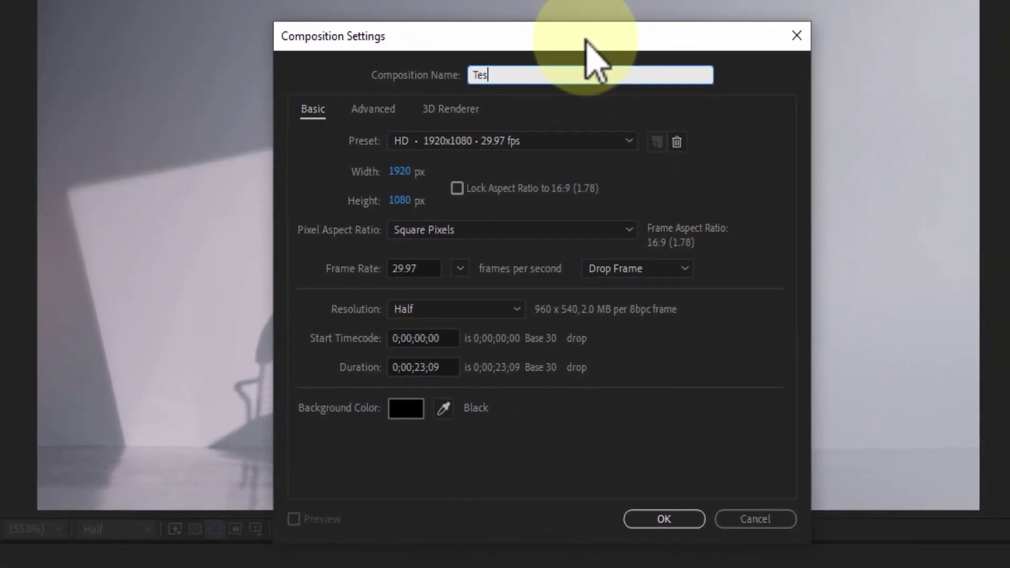
left_click(603, 140)
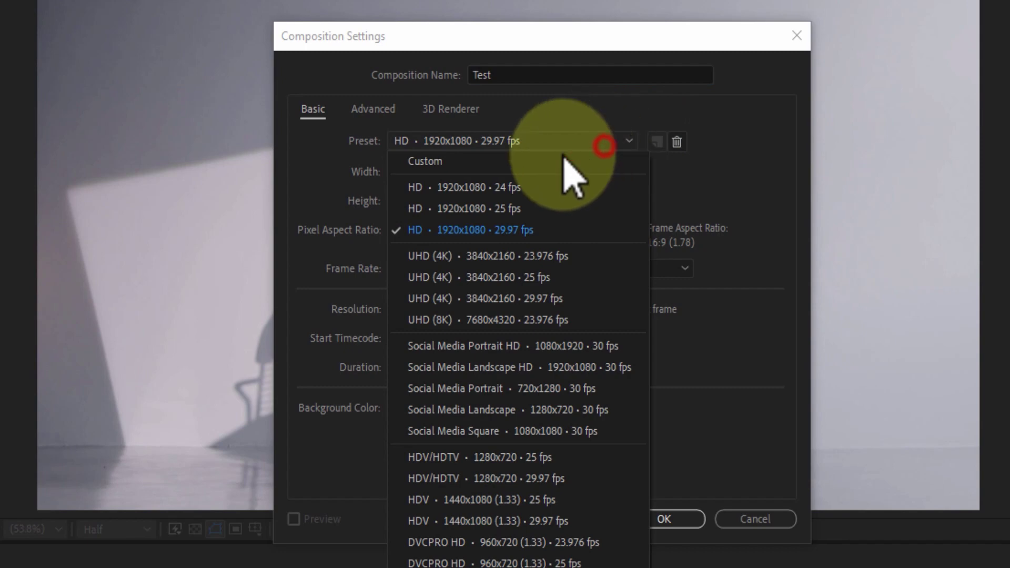
left_click(558, 232)
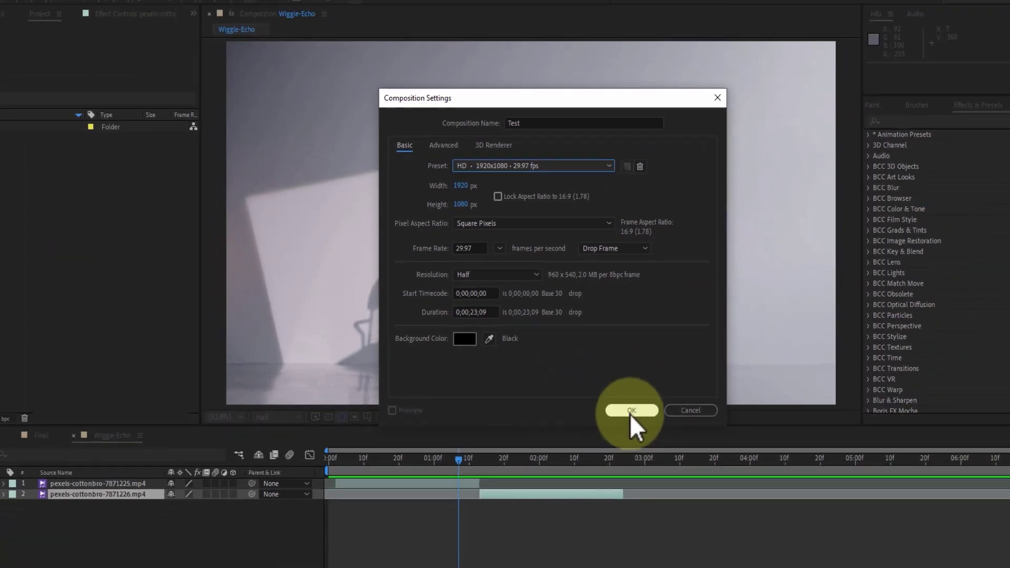
left_click(625, 389)
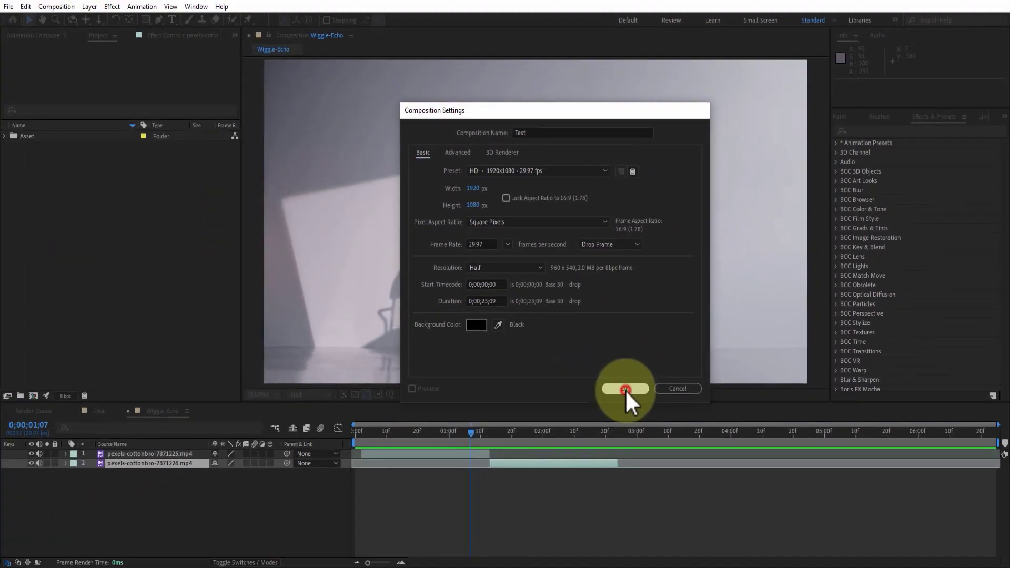
right_click(179, 208)
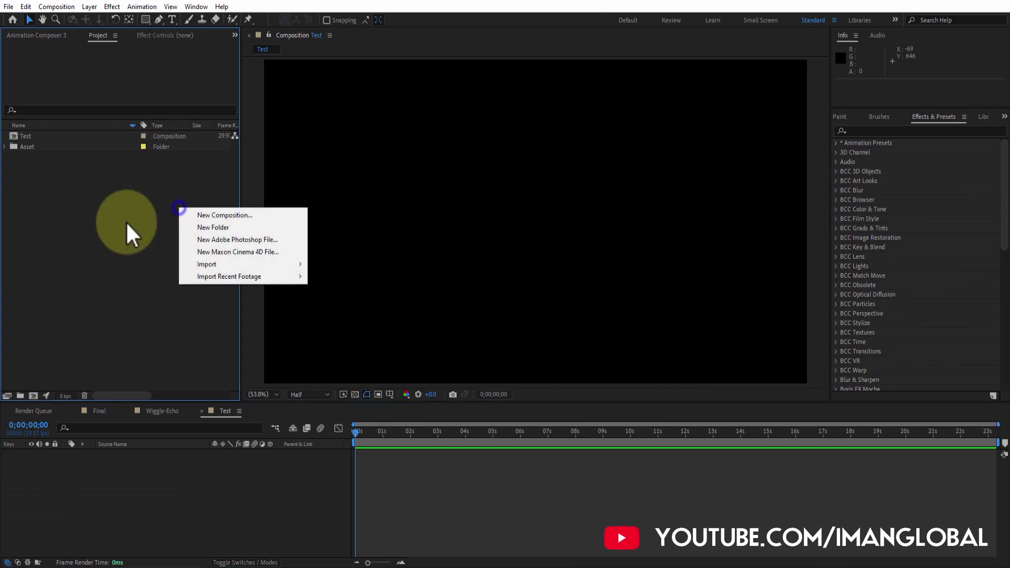
Step: Import pexels-cottonbro-7871225.mp4 and pexels-cottonbro-7871226.mp4 and add both as layers in Test
mouse_move(273, 266)
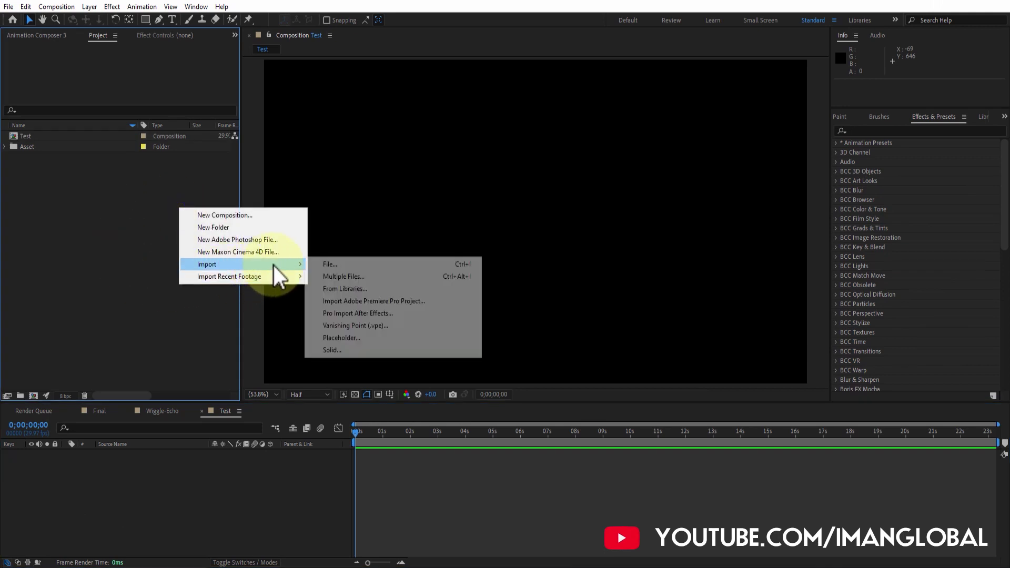
left_click(409, 263)
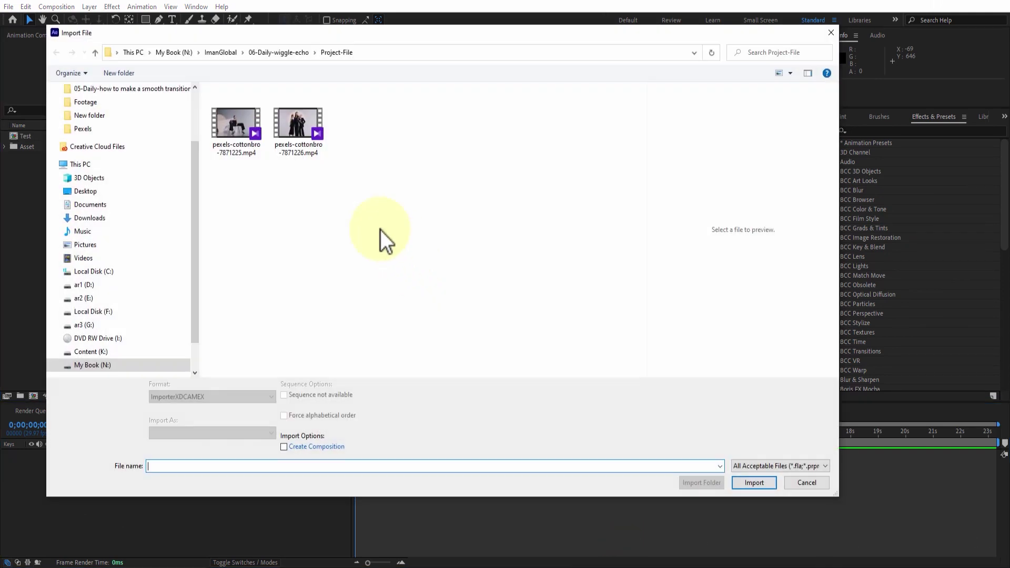
left_click_drag(354, 205, 221, 115)
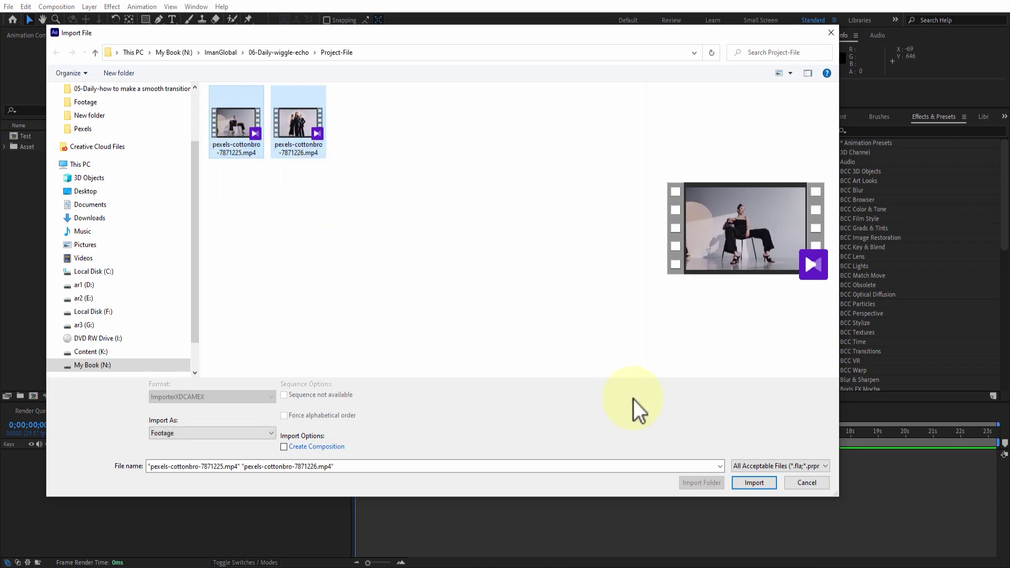
left_click(761, 483)
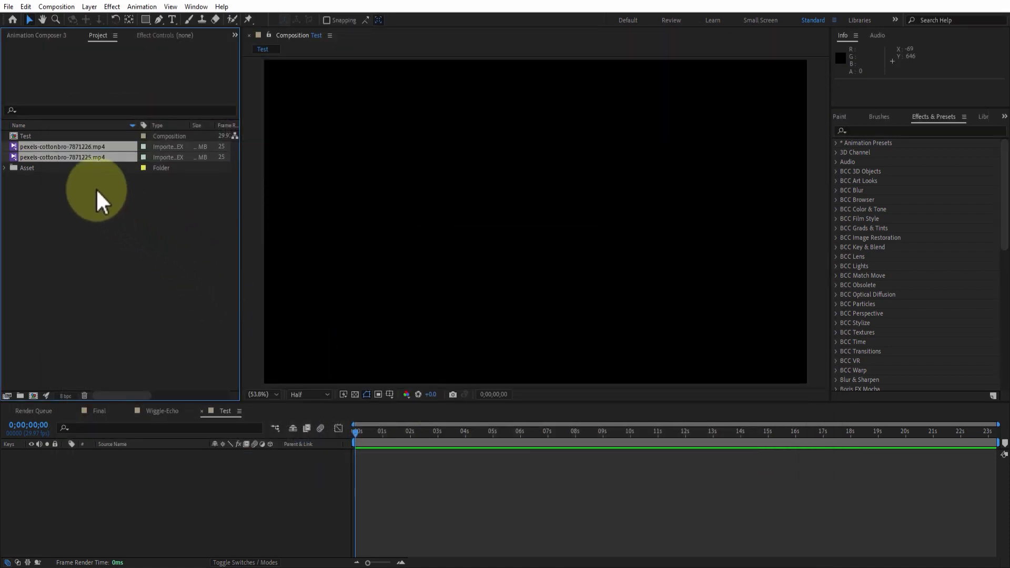
left_click_drag(92, 149, 281, 503)
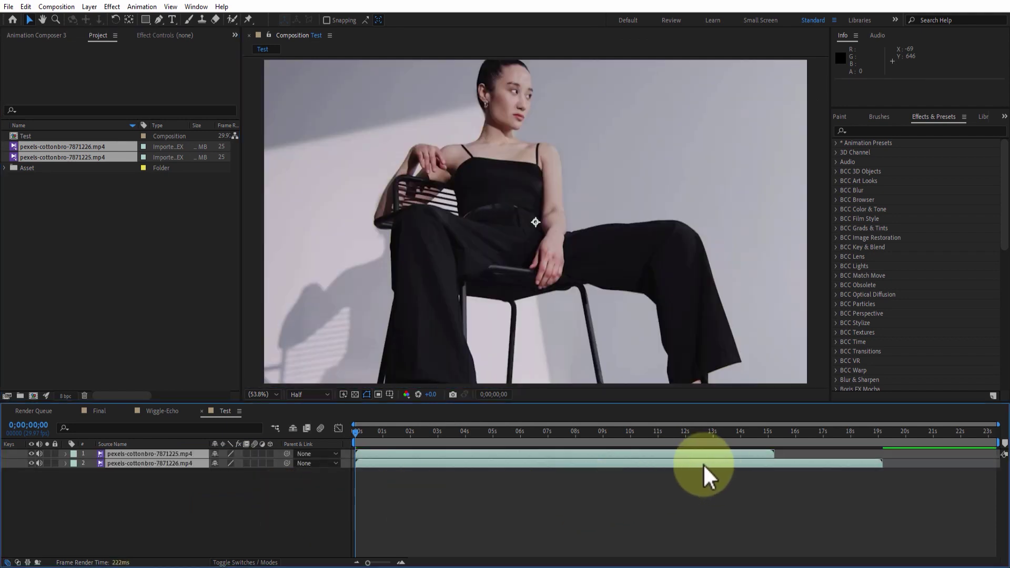
left_click(340, 497)
Step: Trim the clips to about 1.6 and 1.7 seconds, with the second starting at 0;00;01;18
left_click(403, 450)
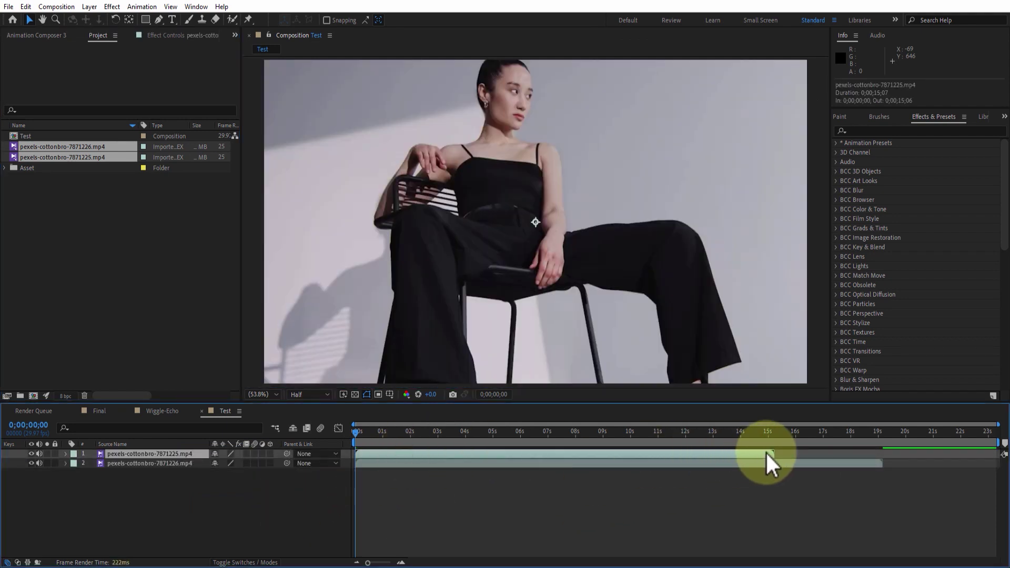
left_click_drag(774, 453, 400, 453)
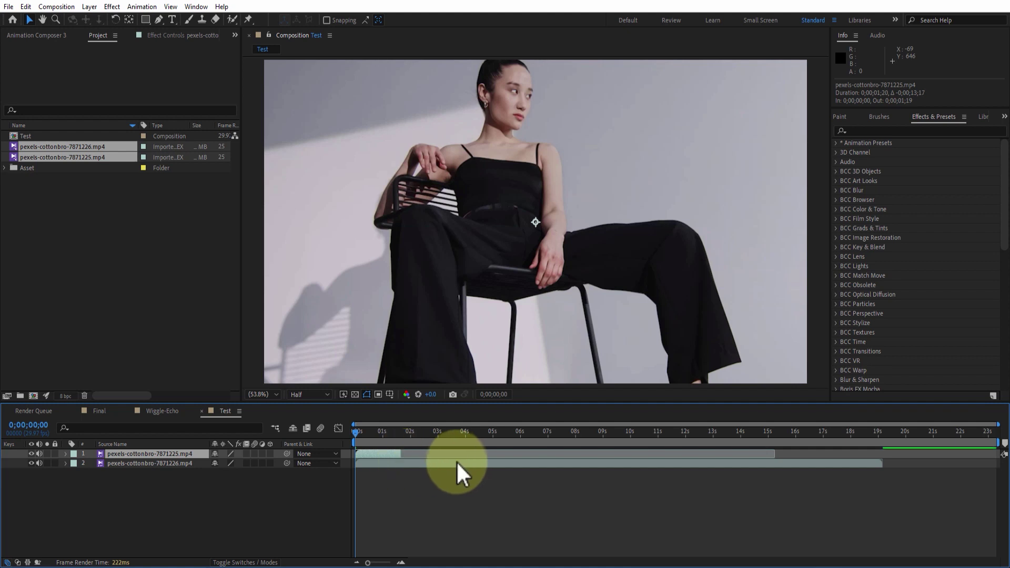
left_click(458, 463)
left_click_drag(880, 463, 406, 475)
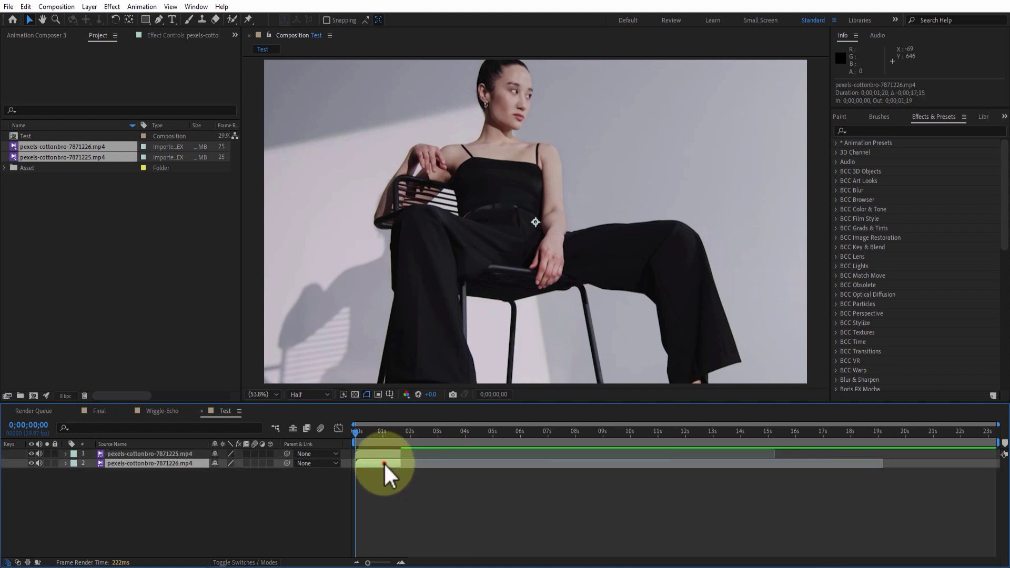
left_click_drag(418, 463, 431, 462)
left_click_drag(370, 434, 417, 440)
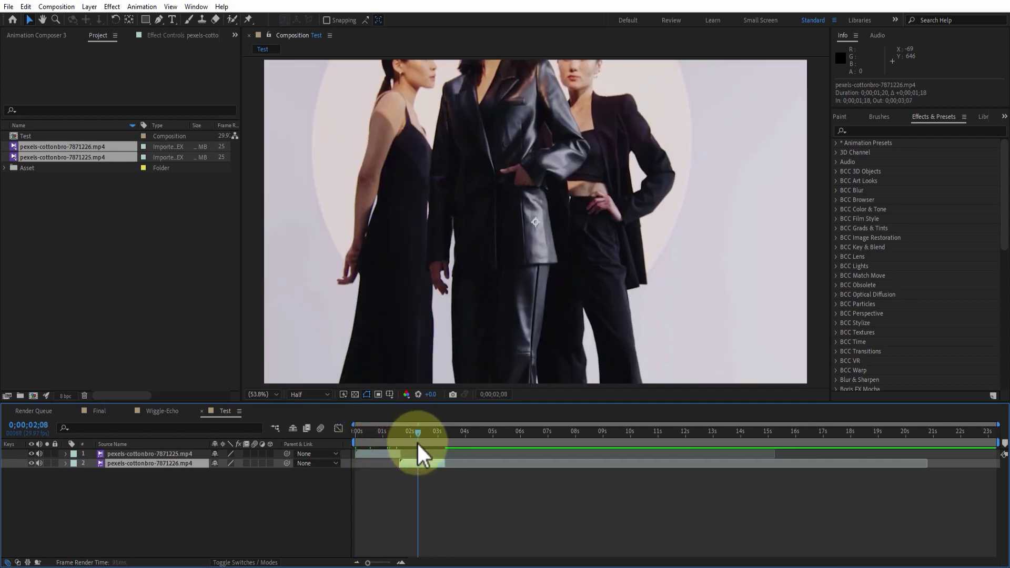
Step: Fit the second clip to the composition frame
right_click(420, 462)
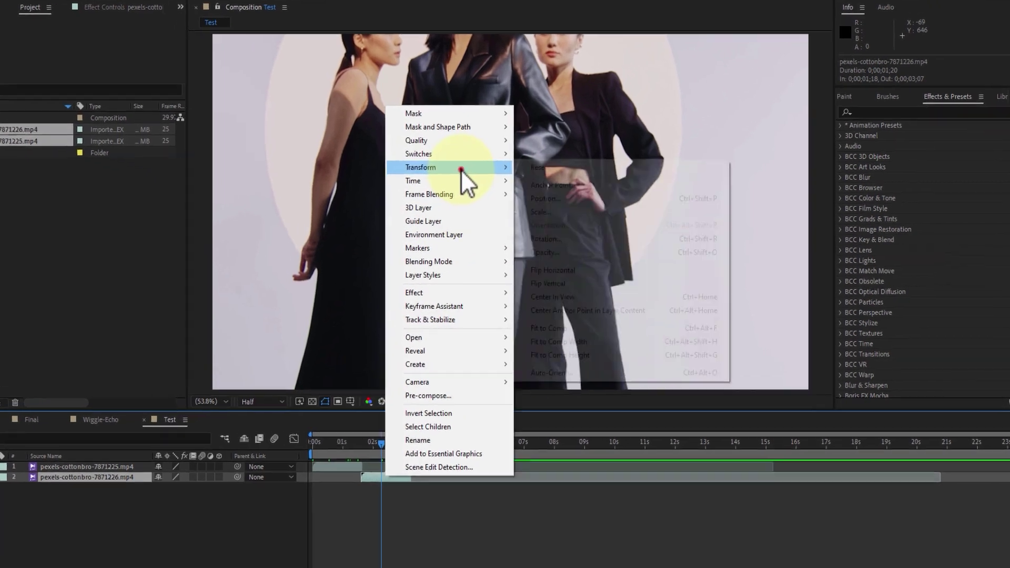
mouse_move(463, 181)
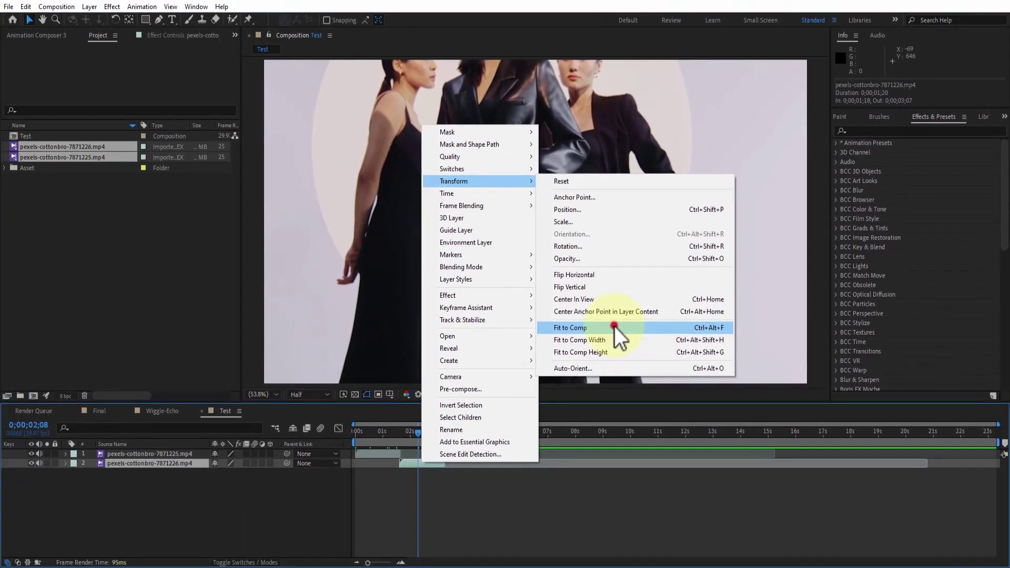
left_click(614, 327)
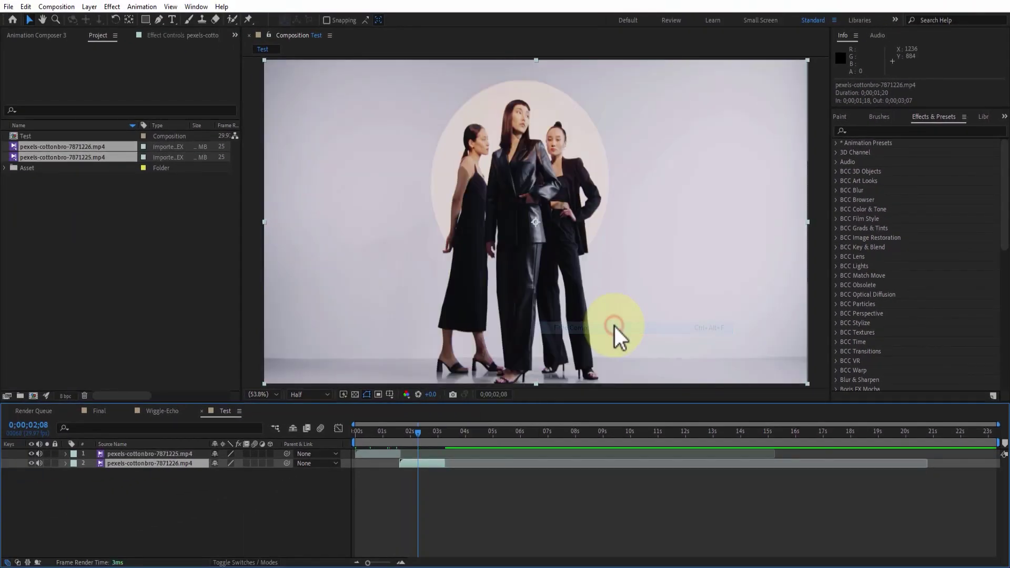
Step: Fit the first clip to the frame and scrub across the cut to check it
left_click(379, 432)
left_click(384, 451)
right_click(384, 449)
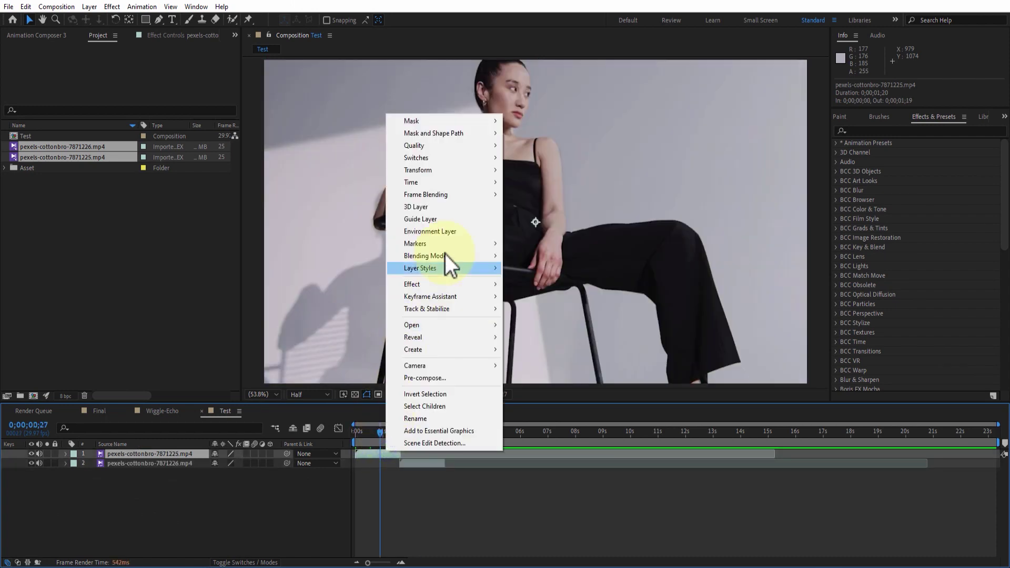
mouse_move(463, 173)
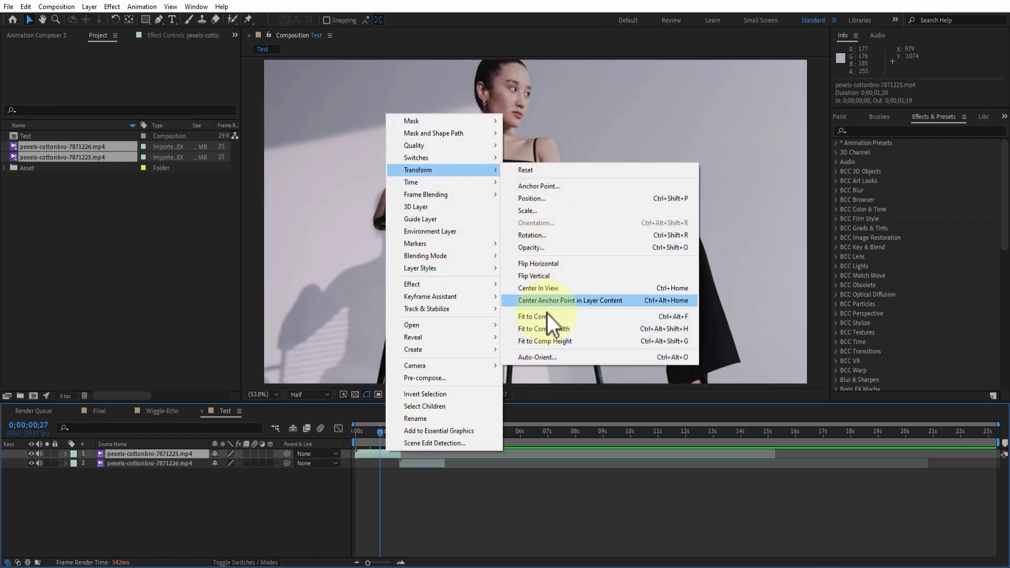
left_click(546, 315)
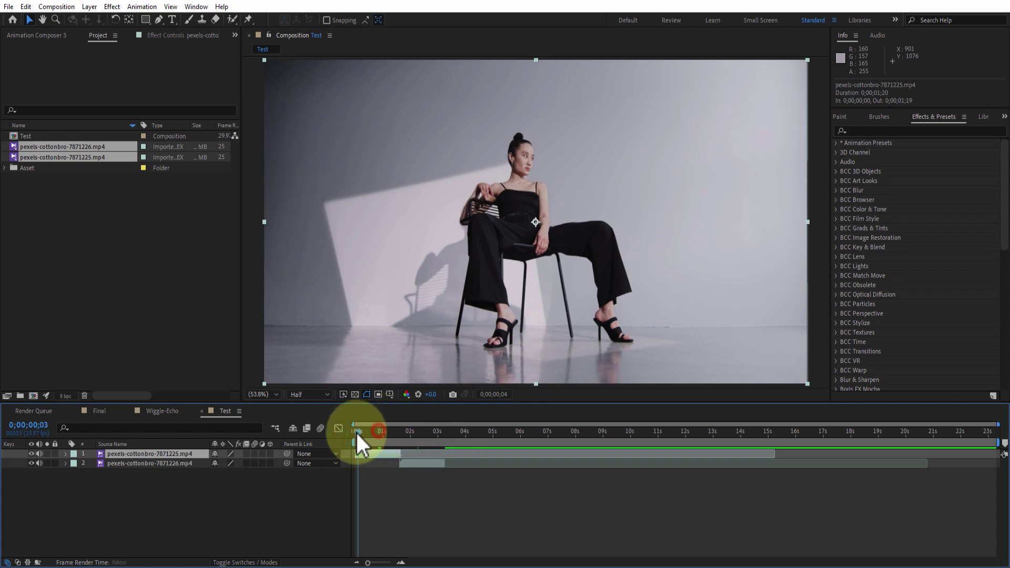
mouse_move(405, 434)
left_mouse_down()
mouse_move(368, 440)
mouse_move(381, 442)
left_mouse_up()
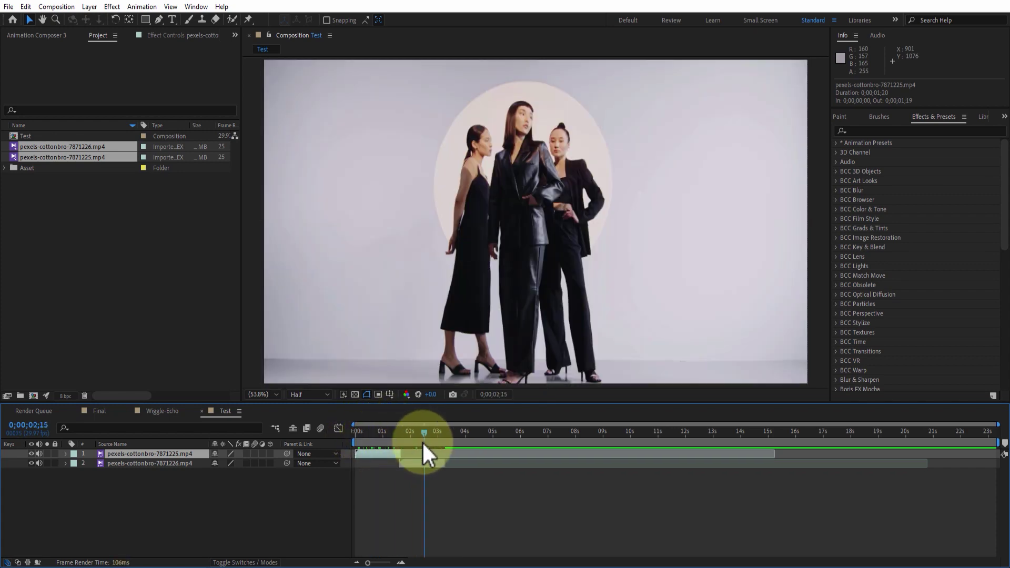
left_click_drag(380, 442, 374, 442)
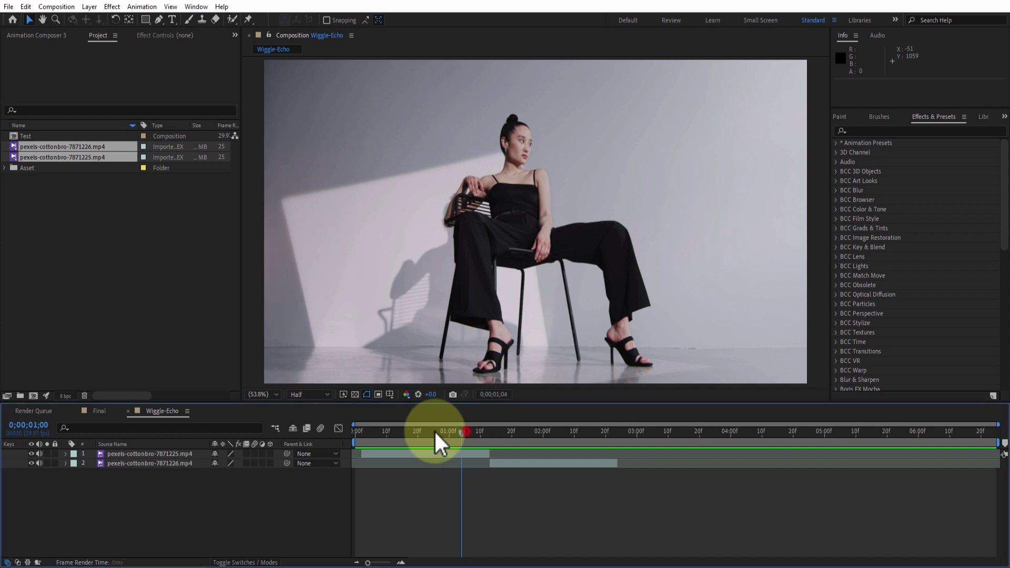
Step: Show the Wiggle-Echo timeline in frames and put the playhead at frame 00016
mouse_move(461, 437)
left_mouse_down()
mouse_move(534, 439)
mouse_move(444, 443)
mouse_move(526, 444)
left_mouse_up()
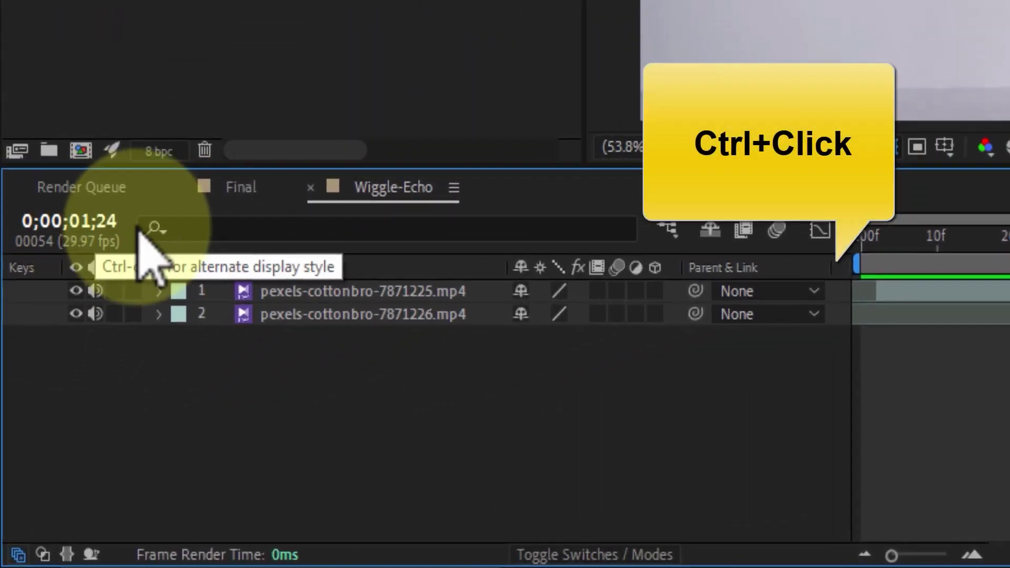
left_click(102, 217, "ctrl")
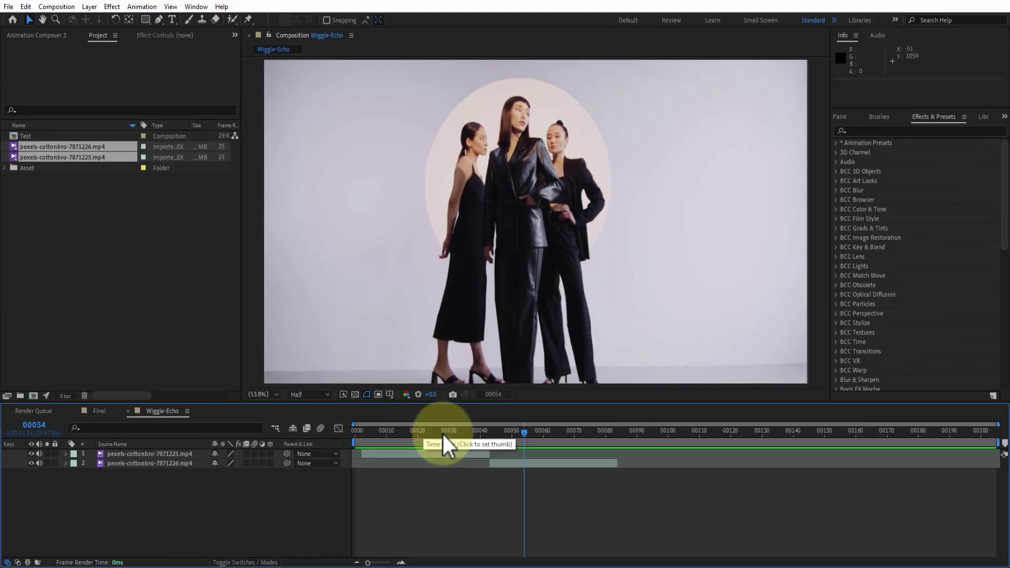
left_click(442, 432)
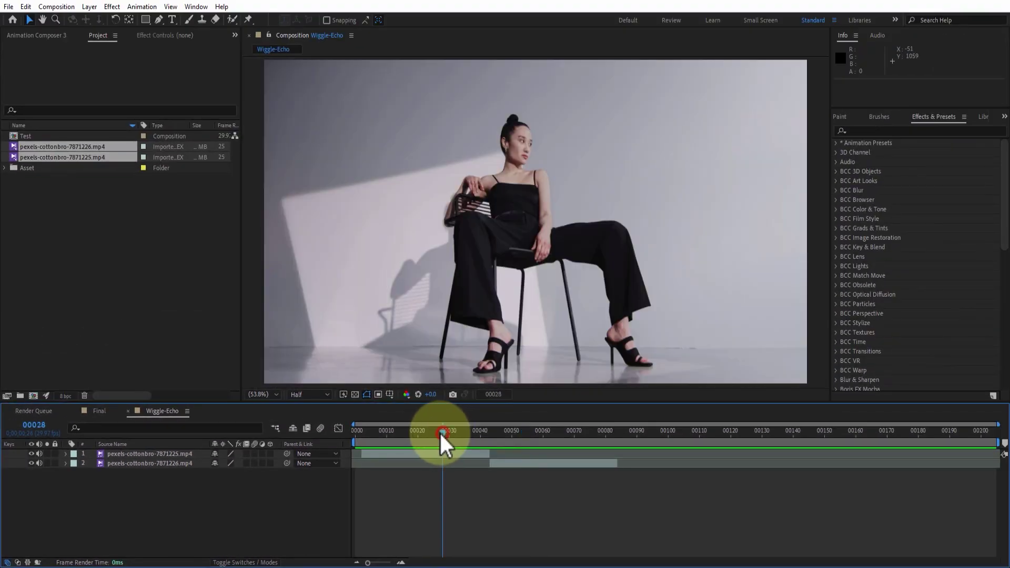
left_click_drag(442, 432, 405, 430)
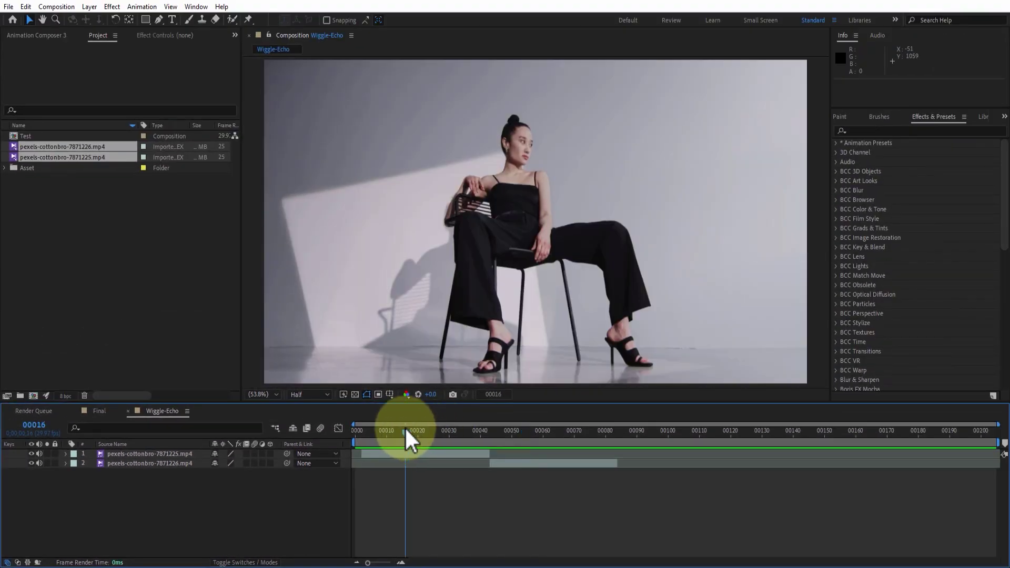
right_click(302, 515)
Step: Add an adjustment layer trimmed to 16 frames, positioned over the cut at frames 00035–00050
mouse_move(339, 385)
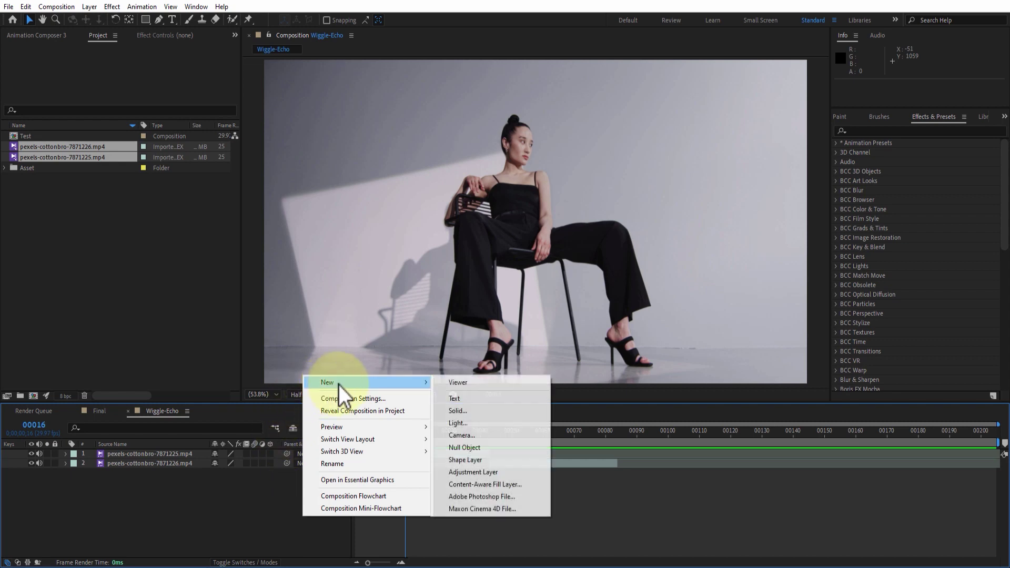
left_click(490, 475)
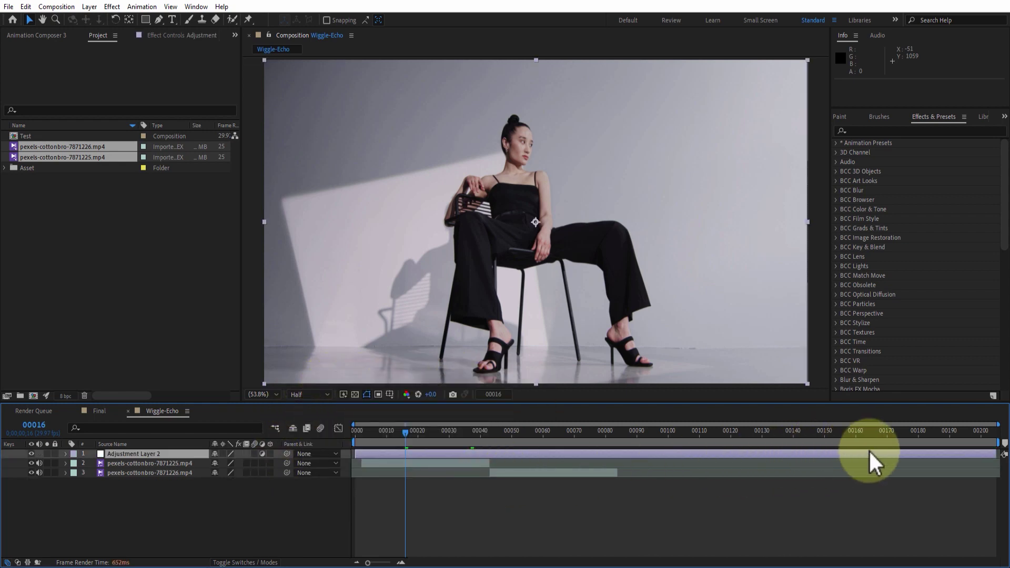
left_click_drag(990, 455, 406, 454)
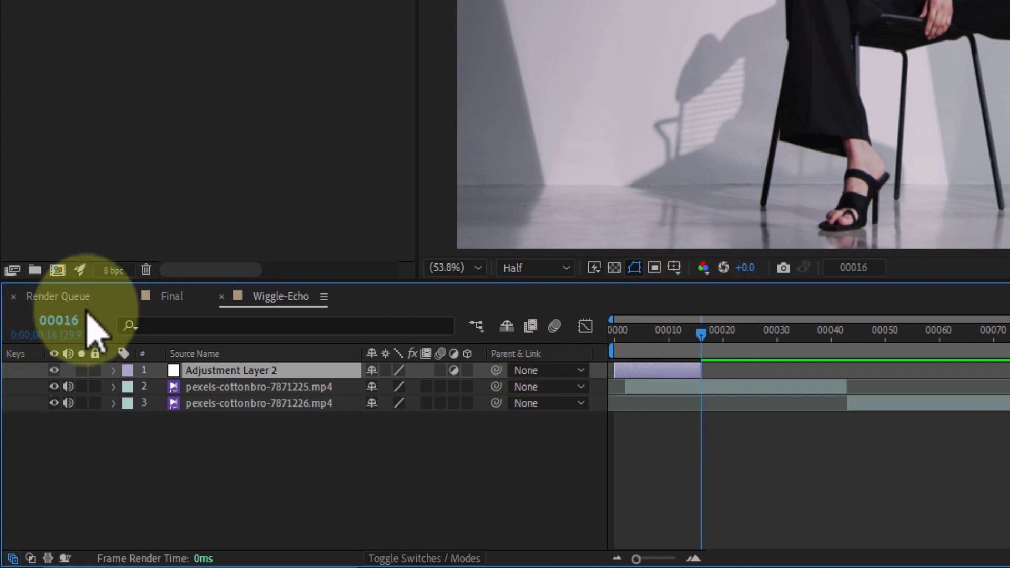
left_click_drag(672, 370, 857, 370)
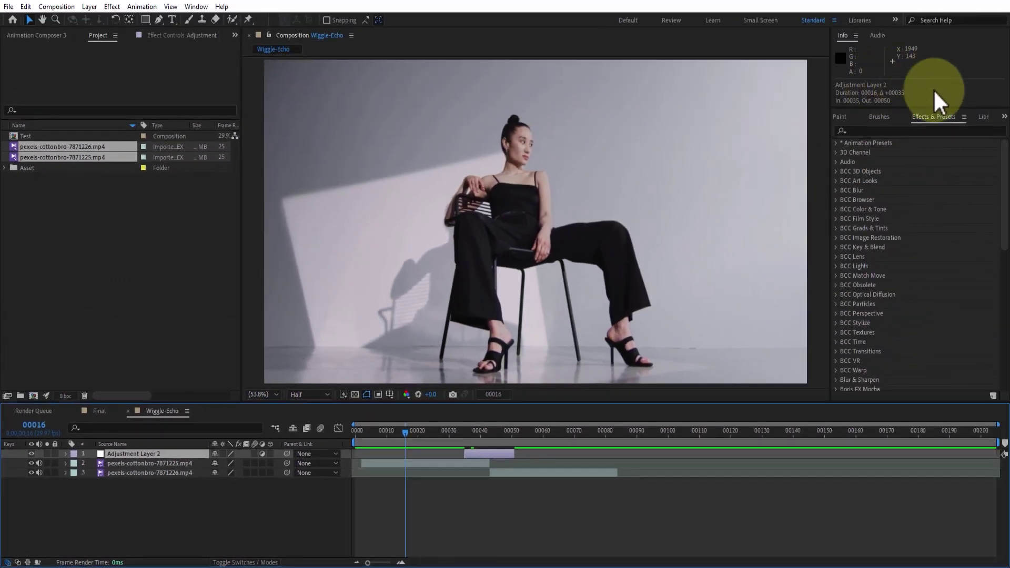
left_click(185, 7)
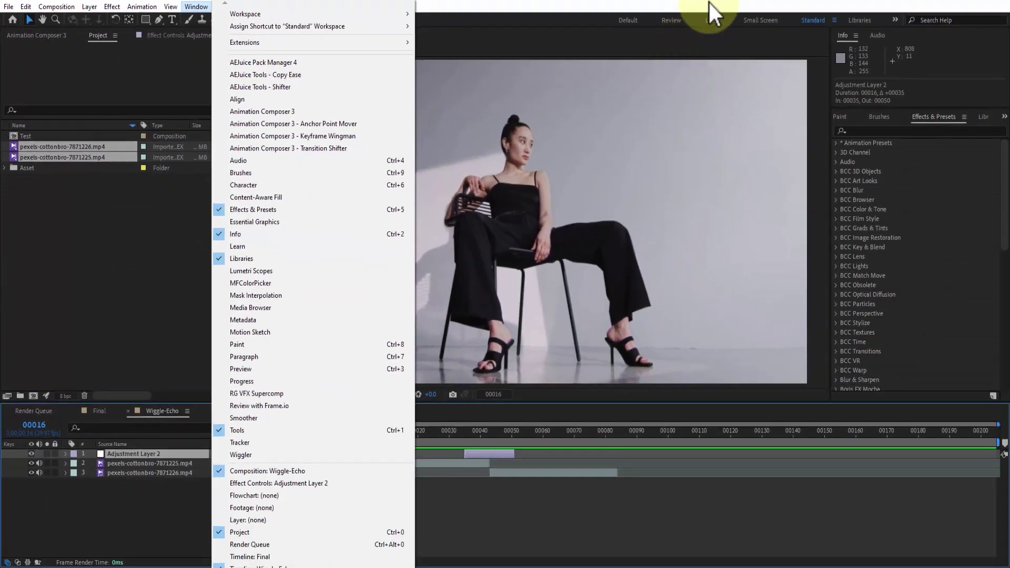
Step: Search 'wiggle' and apply the Wiggle - position preset to Adjustment Layer 2
left_click(710, 3)
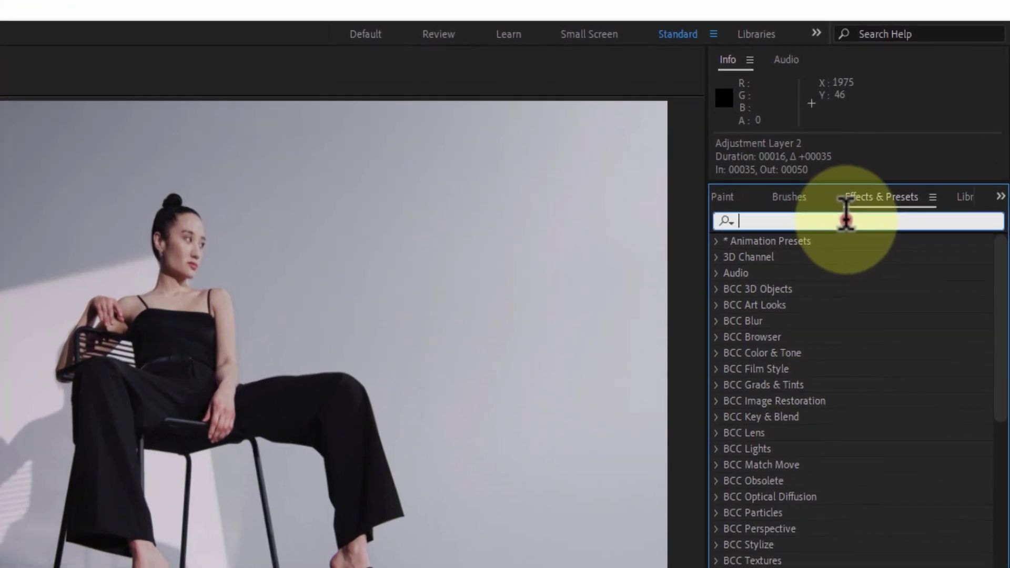
left_click(912, 129)
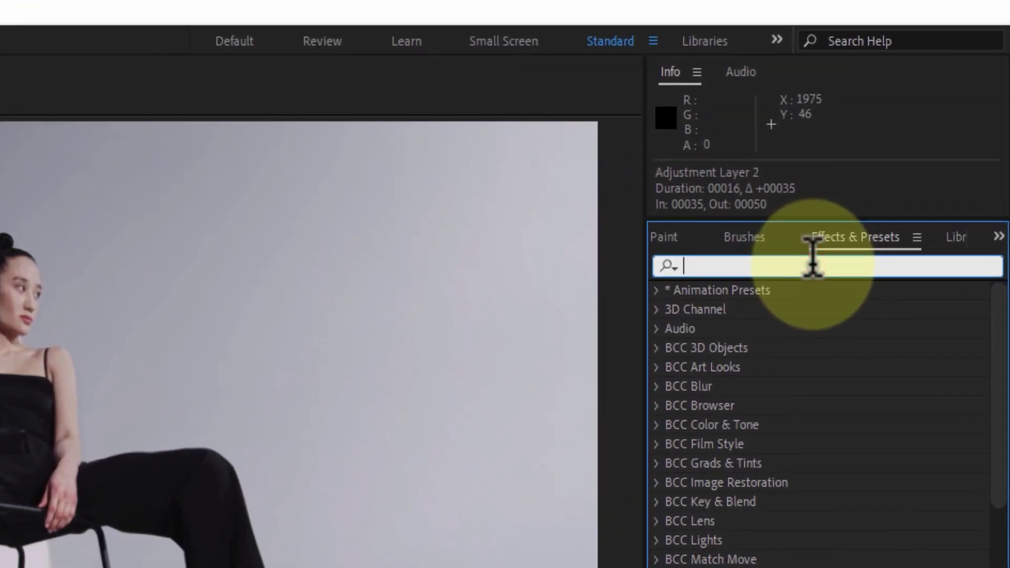
type("wiggle")
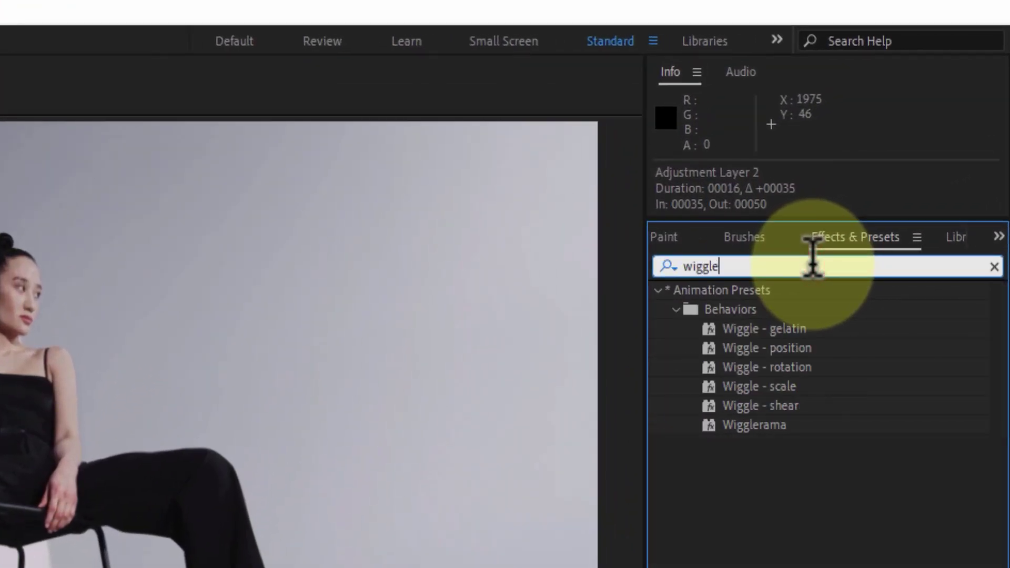
left_click(797, 349)
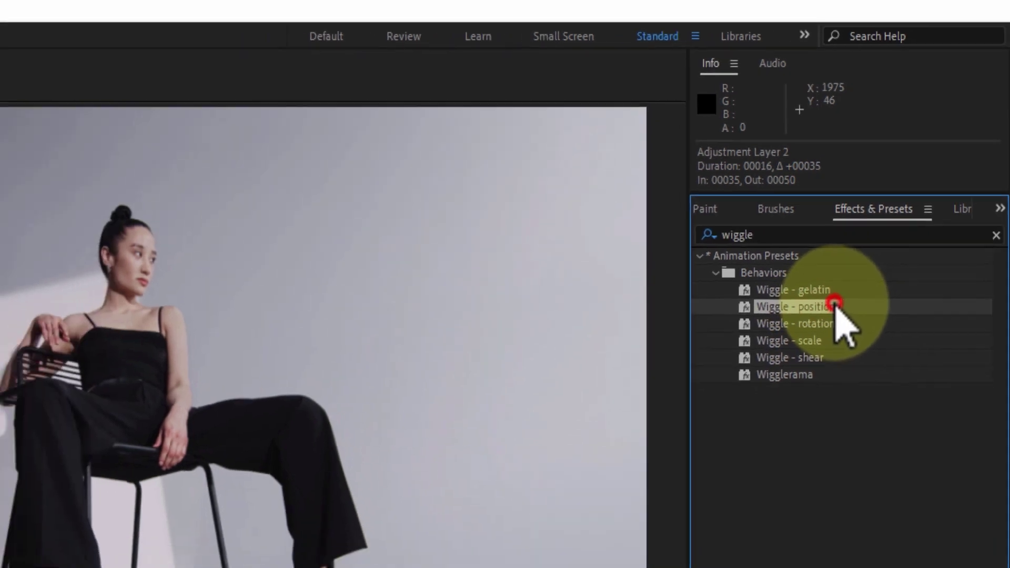
mouse_move(810, 362)
left_mouse_down()
mouse_move(505, 430)
mouse_move(506, 453)
mouse_move(466, 434)
left_mouse_up()
left_click(474, 452)
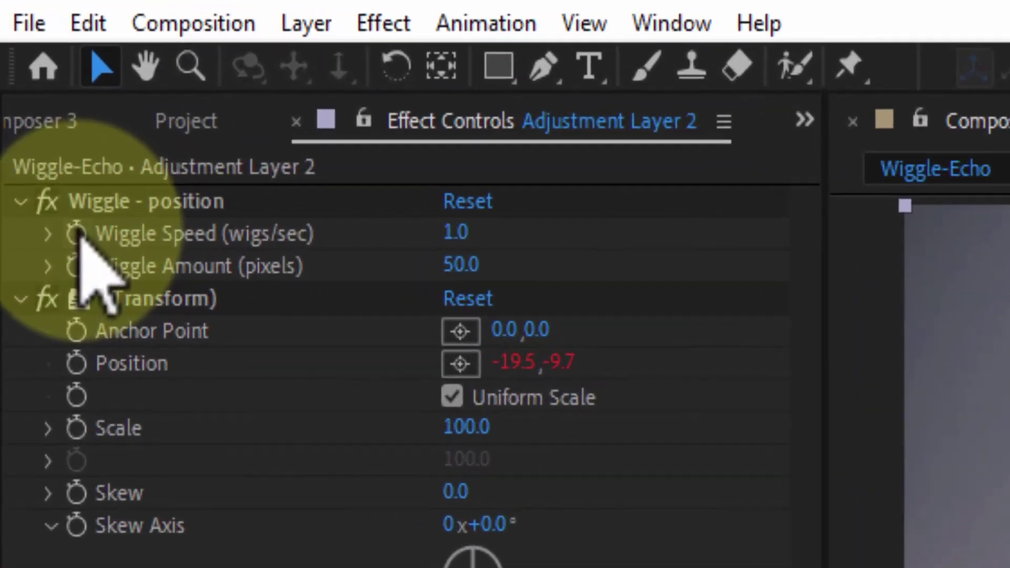
Step: Set starting keyframes of 0 for Wiggle Speed and Wiggle Amount at frame 00035
left_click(23, 68)
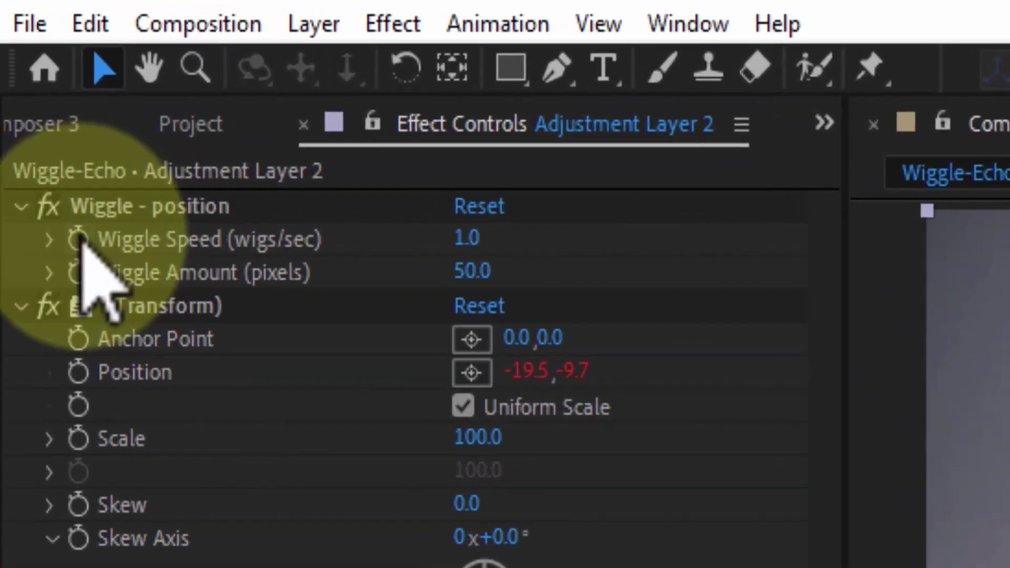
left_click(75, 271)
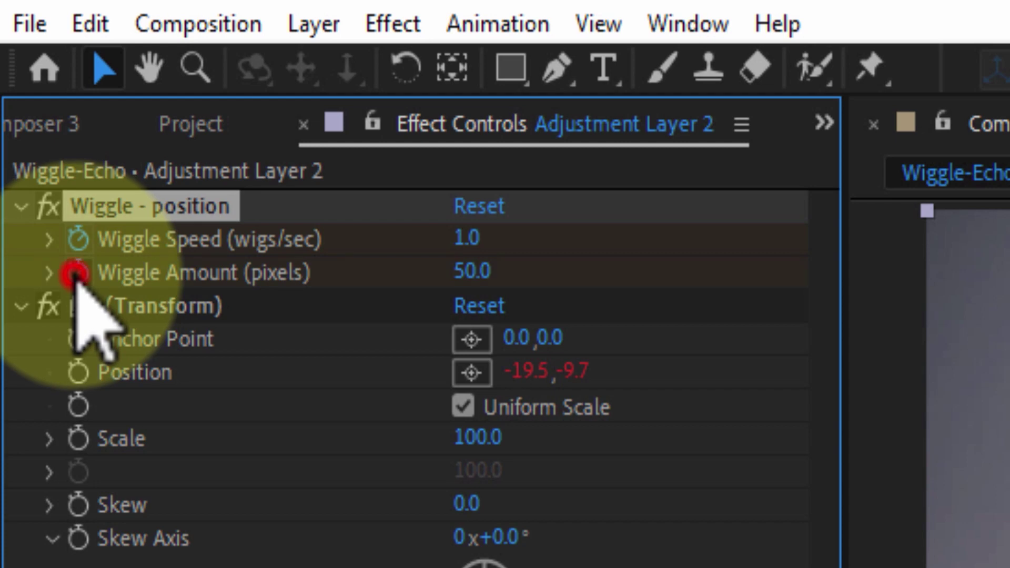
left_click(477, 243)
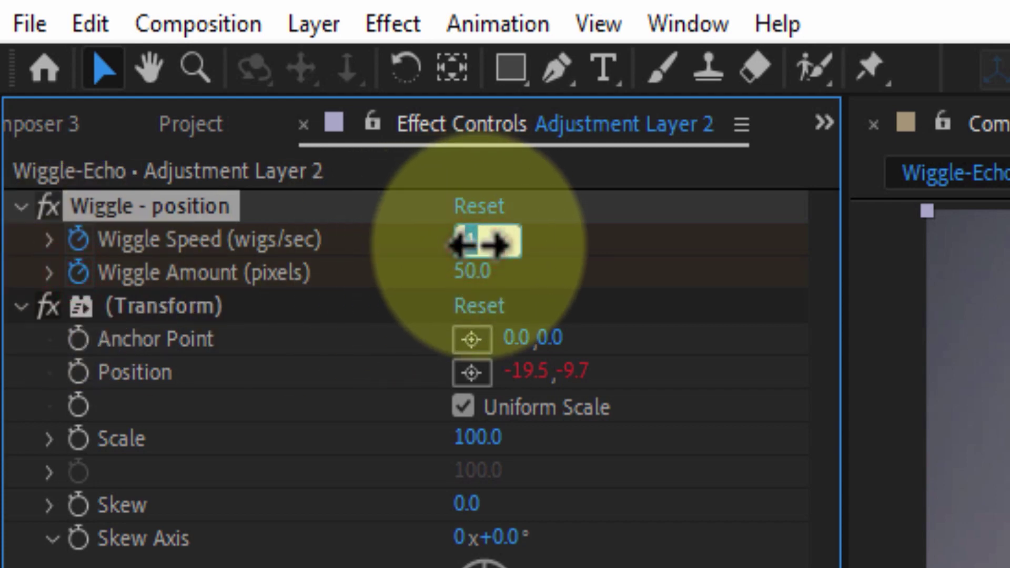
type("0")
left_click(479, 274)
type("0")
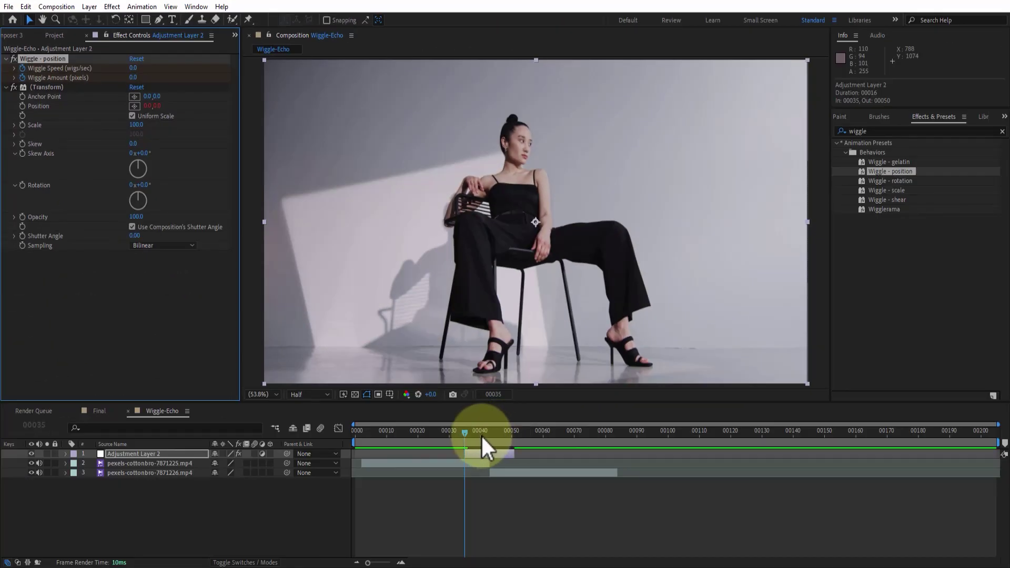
left_click_drag(481, 436, 490, 434)
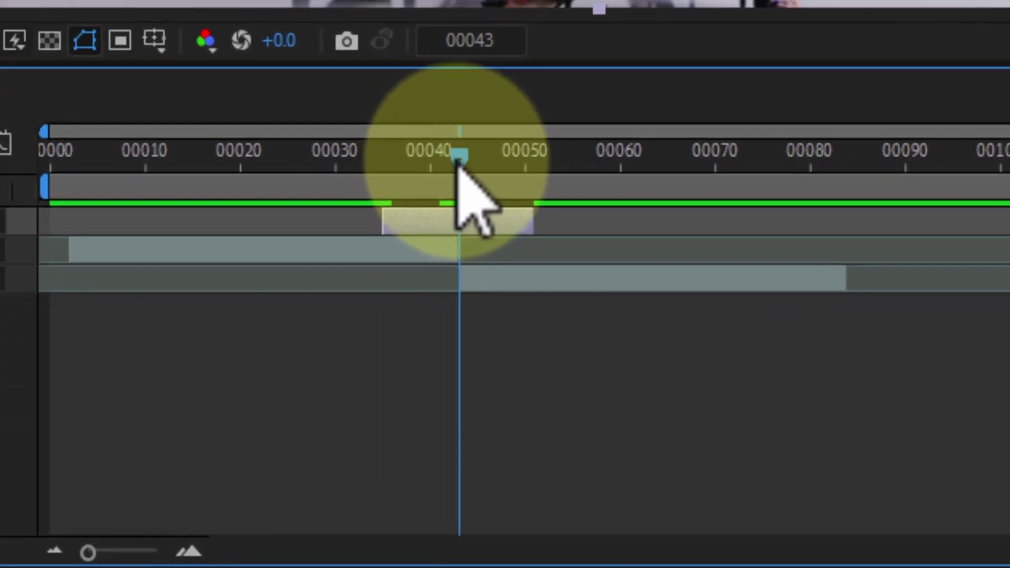
Step: At frame 00043, keyframe Wiggle Speed at 100 and Wiggle Amount at 250
left_click_drag(458, 160, 451, 157)
left_click(189, 551)
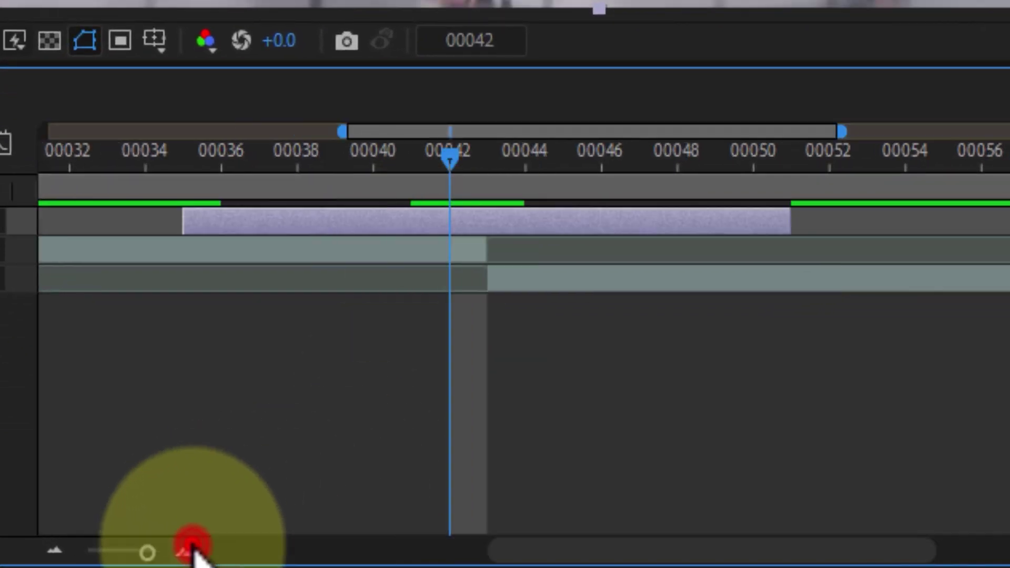
left_click(189, 551)
left_click(473, 164)
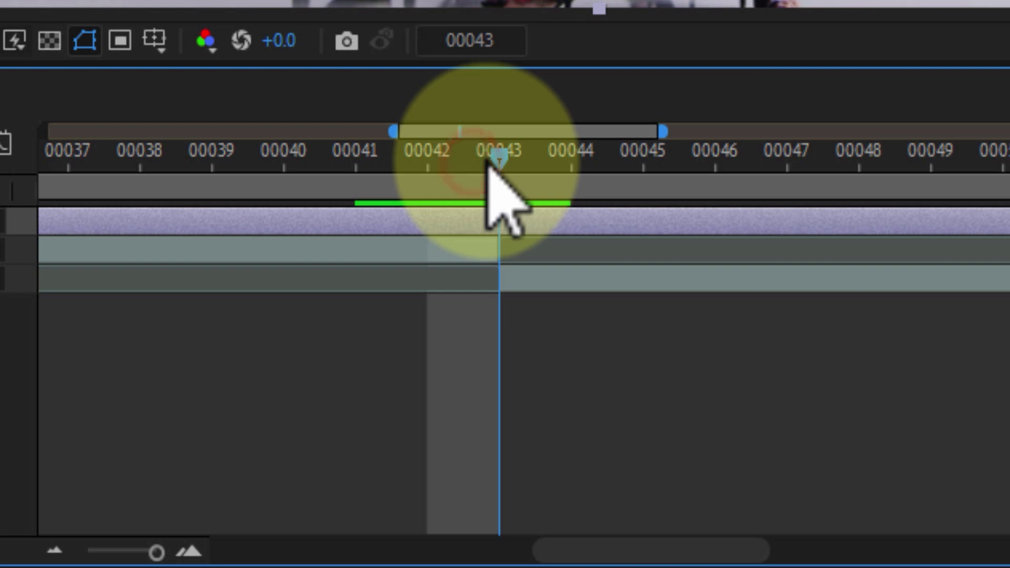
left_click(51, 548)
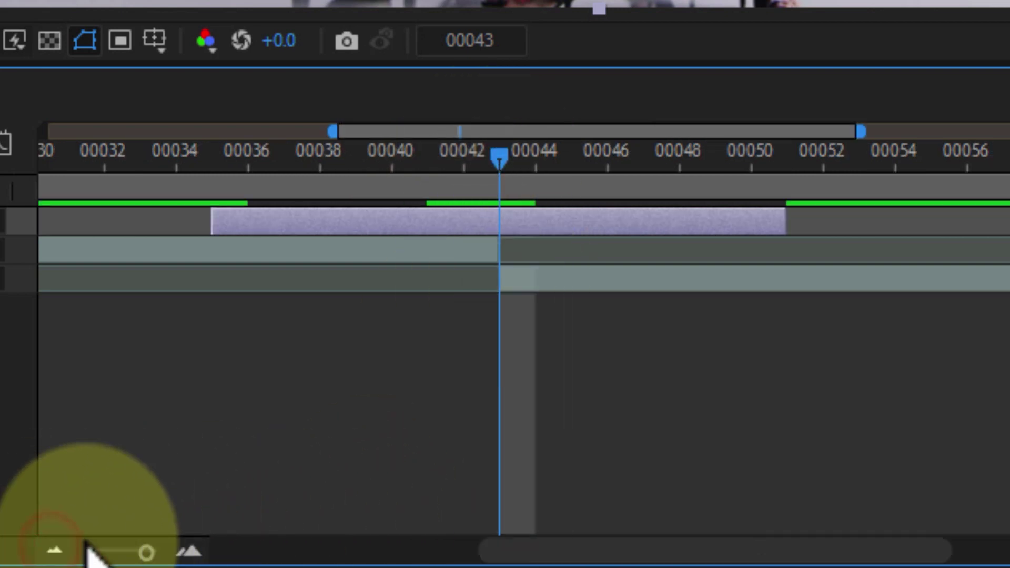
left_click(440, 221)
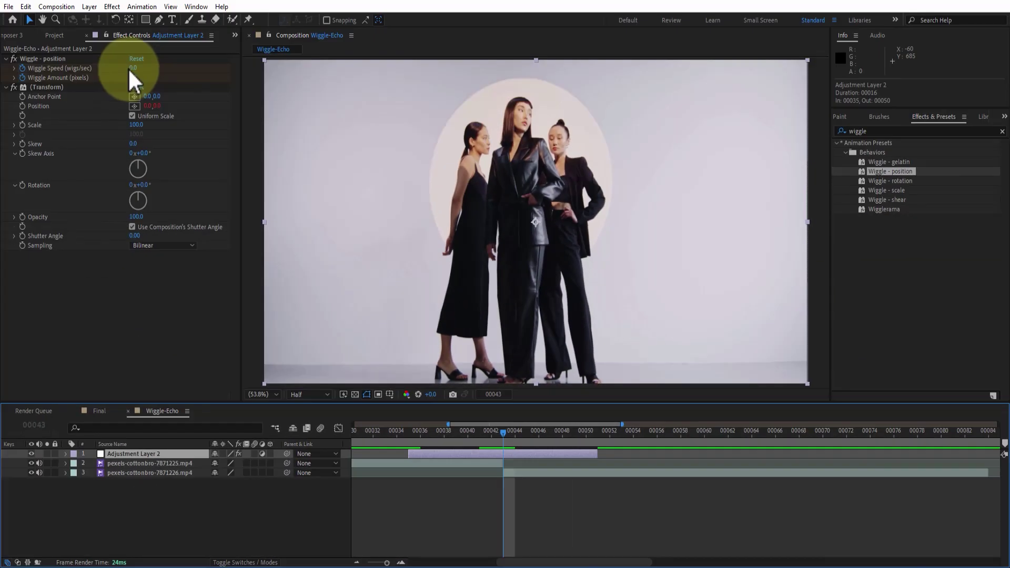
left_click(129, 68)
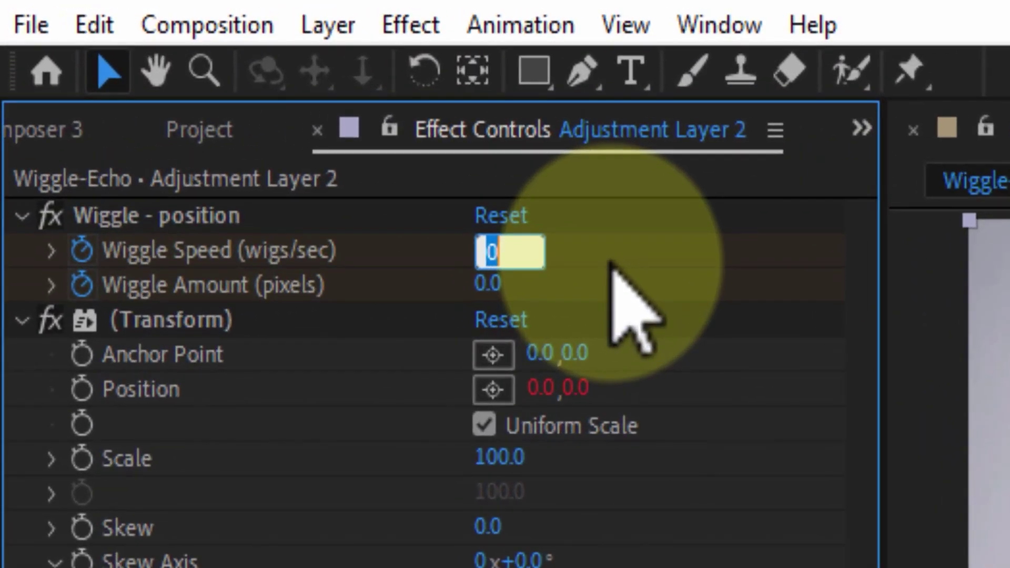
type("10")
key("Return")
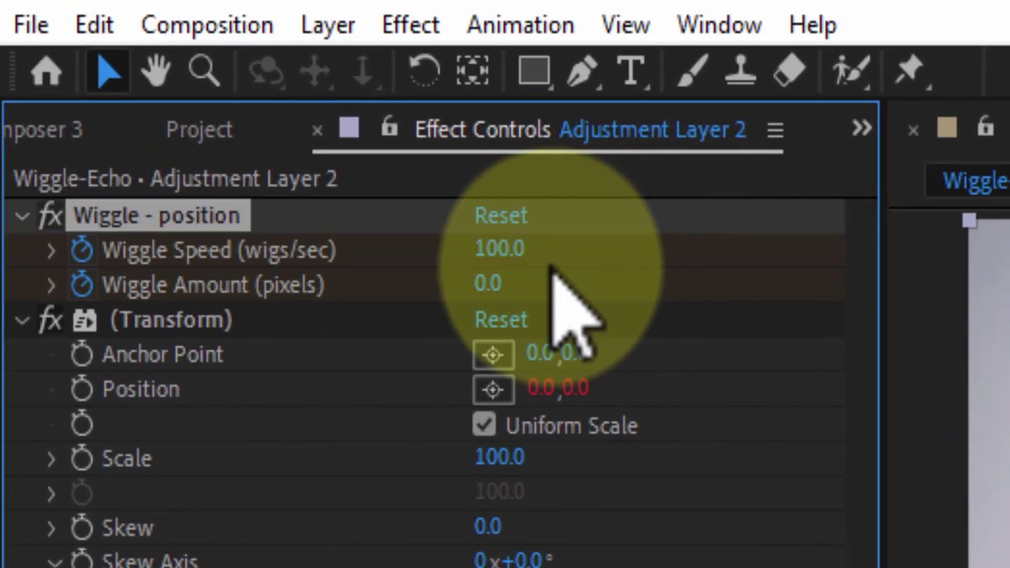
left_click(488, 284)
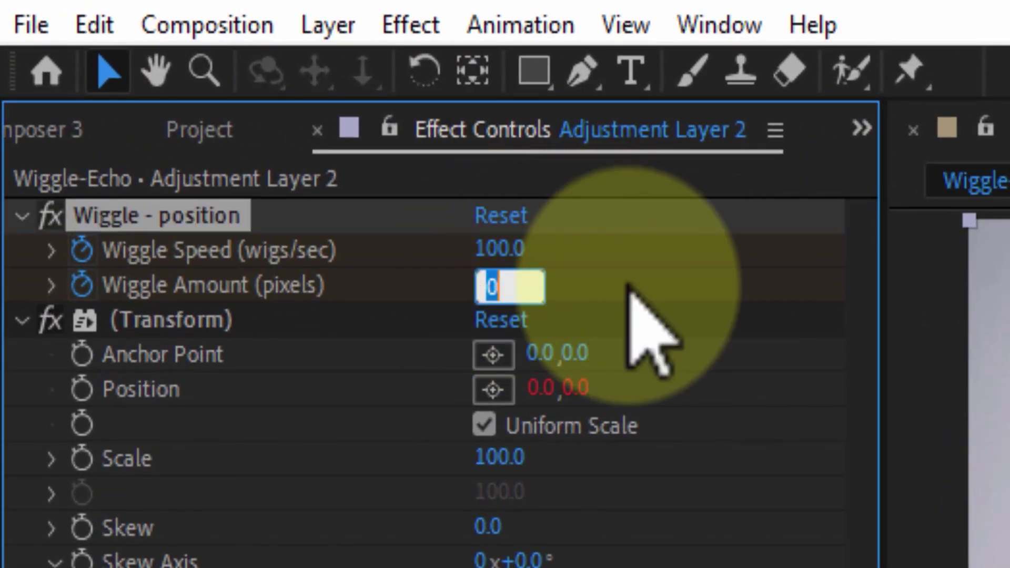
type("250")
key("Return")
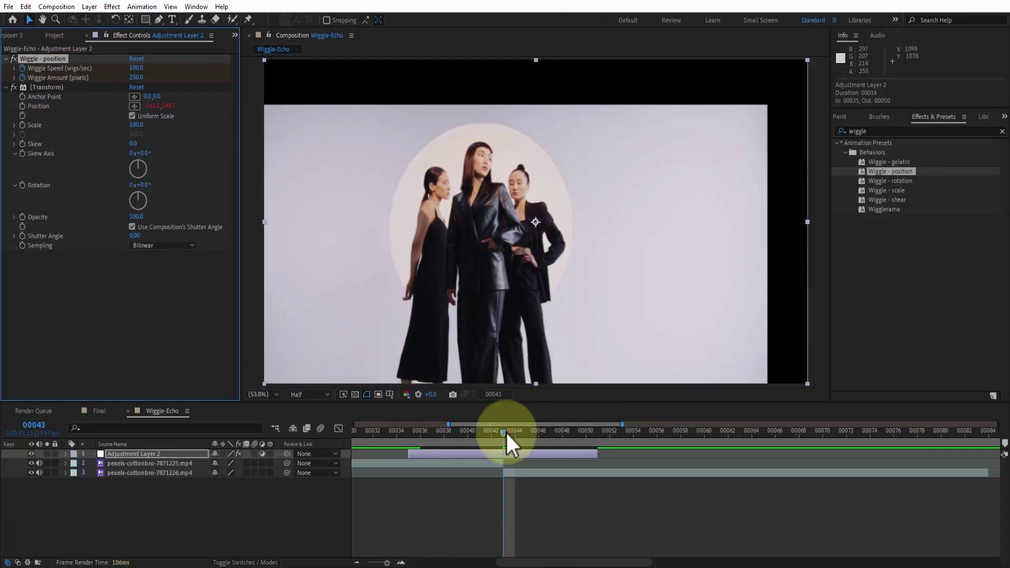
Step: At frame 00051, return both wiggle values to 0 and reveal the keyframes with U
left_click_drag(506, 433, 592, 444)
left_click(585, 454)
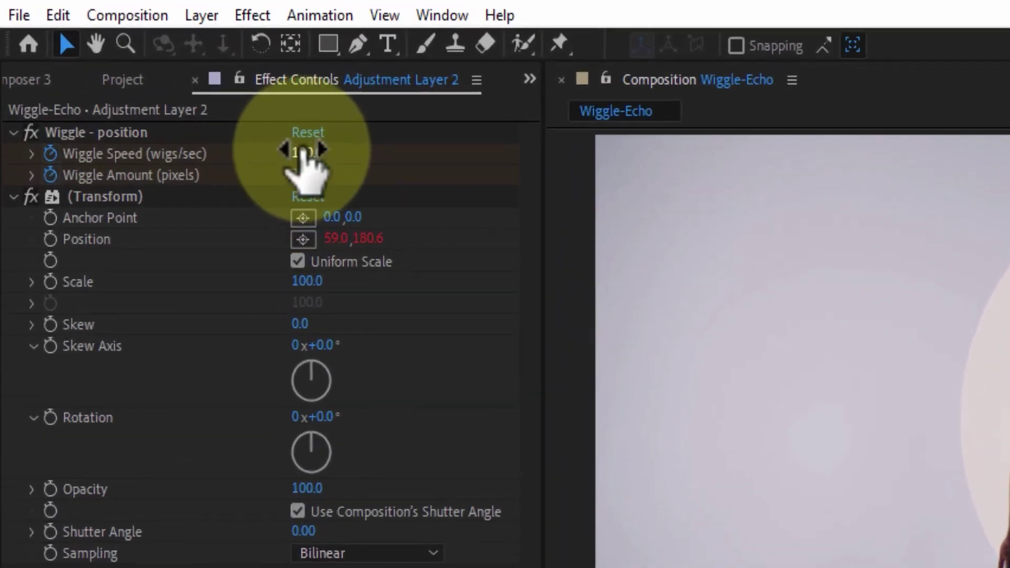
left_click(134, 68)
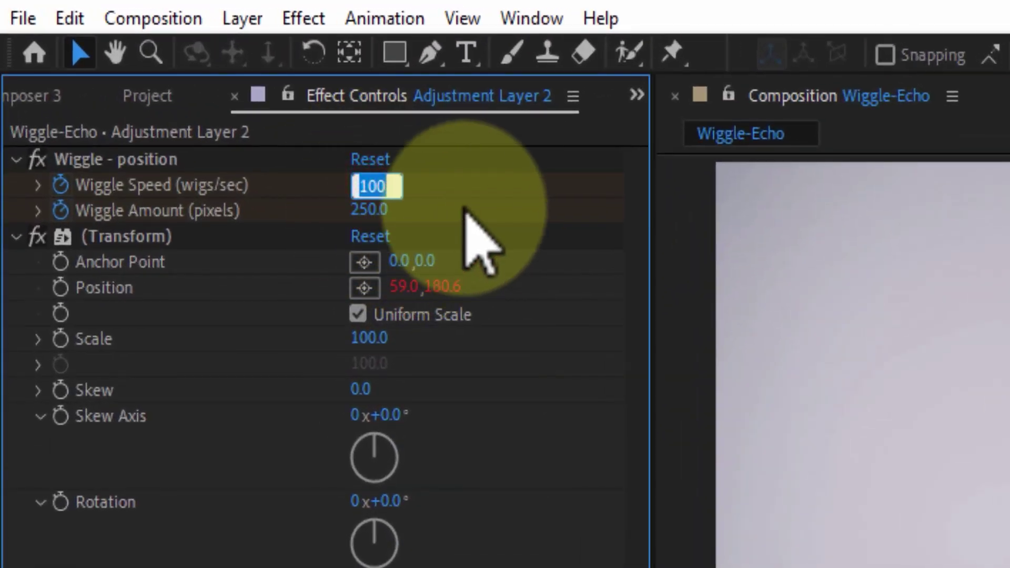
type("0")
key("Return")
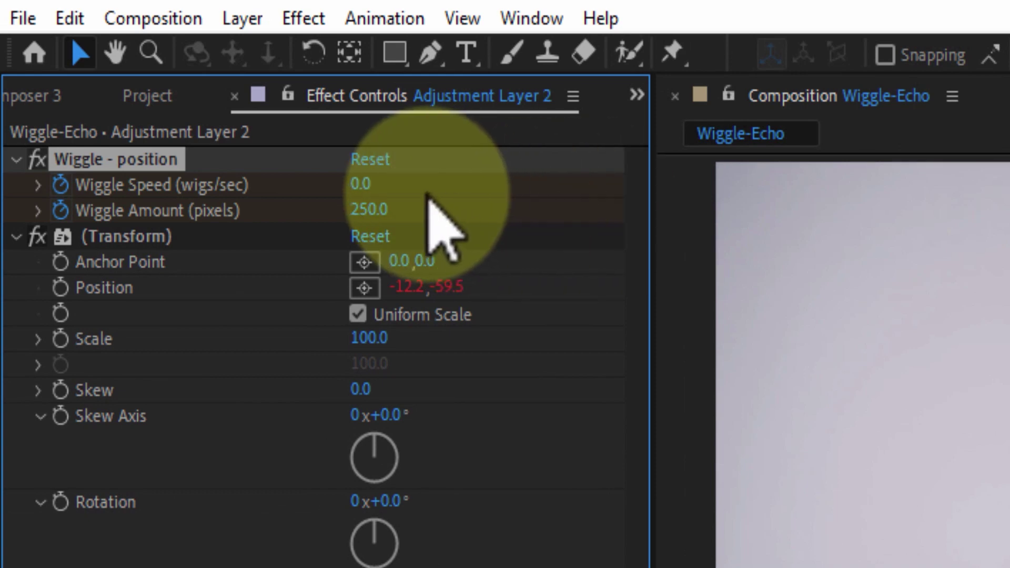
left_click(379, 208)
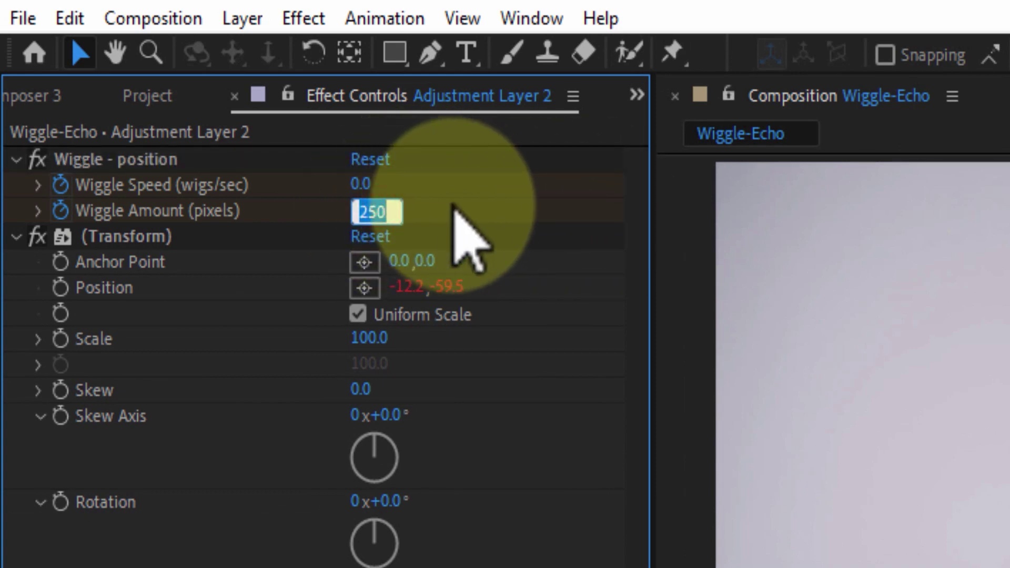
type("0")
key("Return")
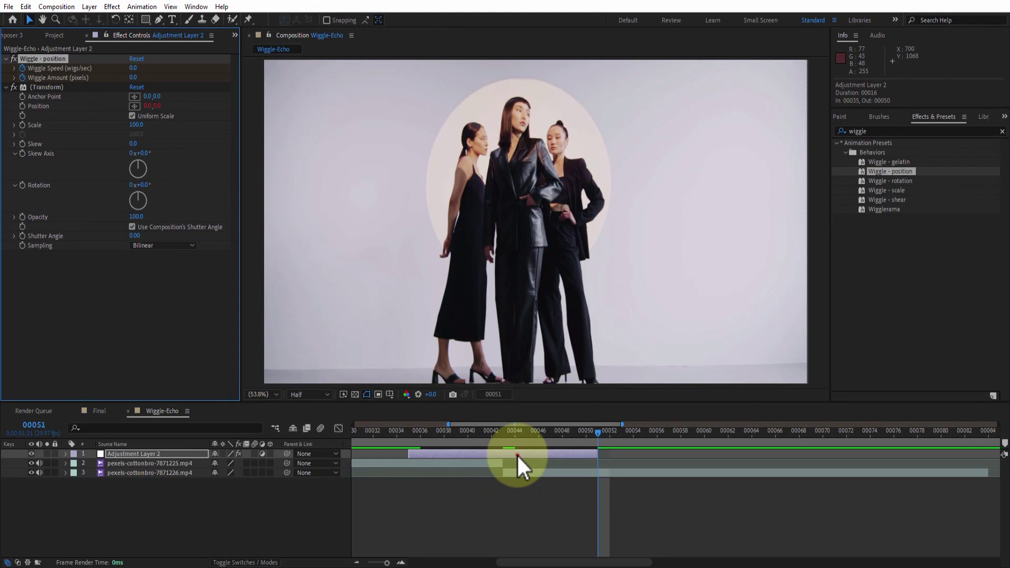
left_click(517, 454)
key("u")
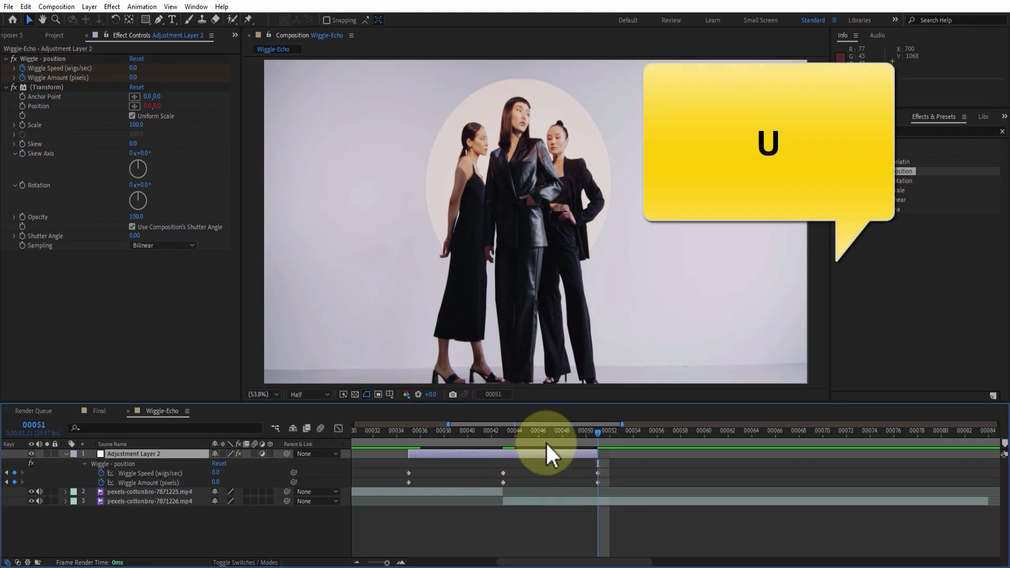
mouse_move(574, 433)
left_mouse_down()
mouse_move(433, 431)
mouse_move(539, 461)
left_mouse_up()
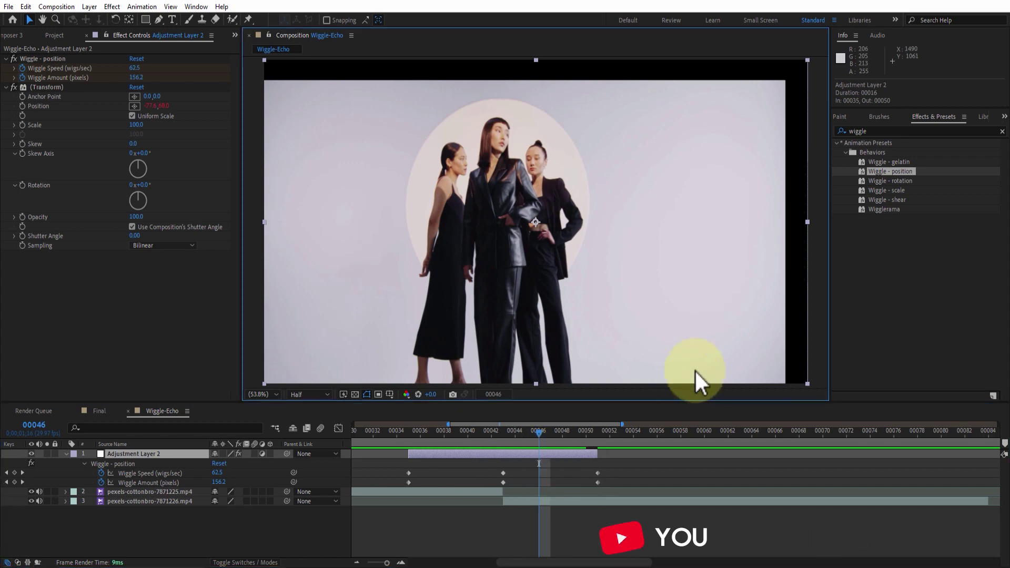
Step: Clear the 'wiggle' search in Effects & Presets and reselect Adjustment Layer 2
left_click(884, 130)
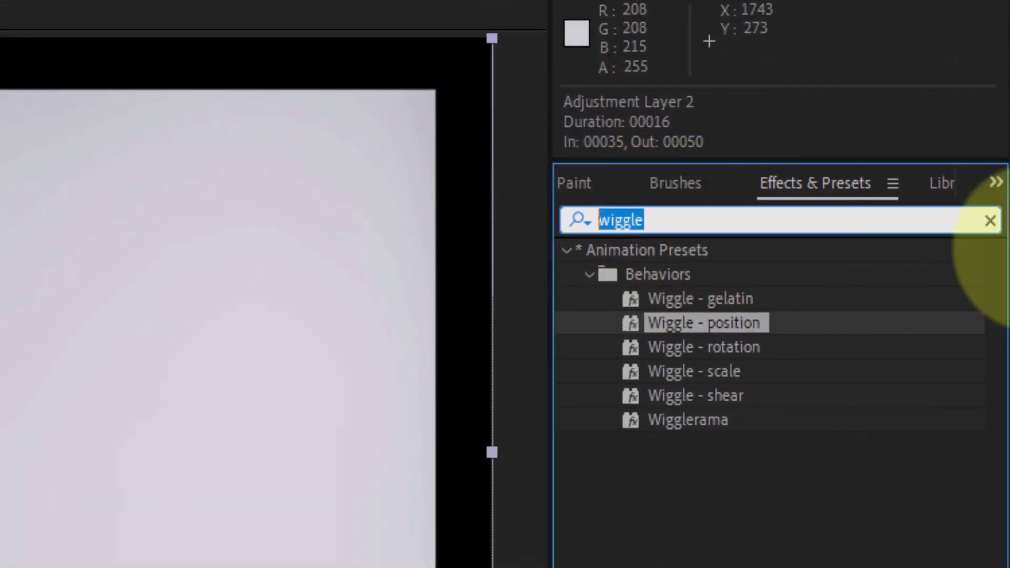
left_click(992, 203)
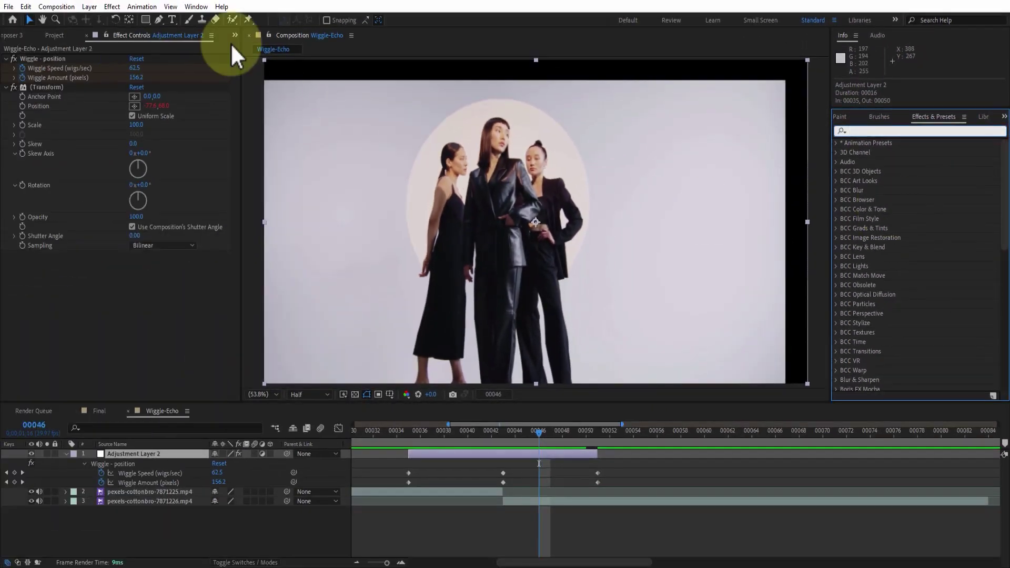
left_click(503, 453)
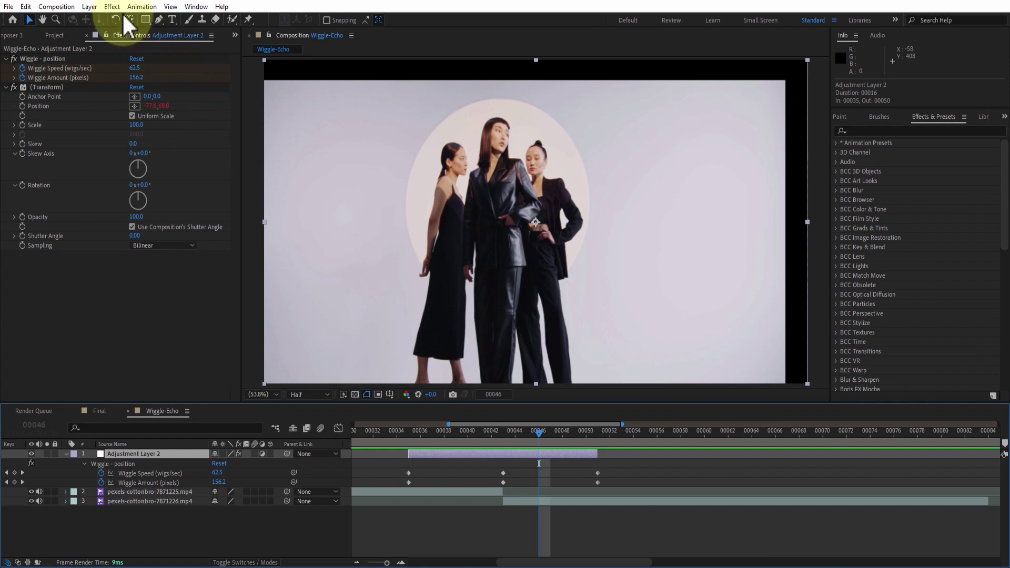
left_click(105, 7)
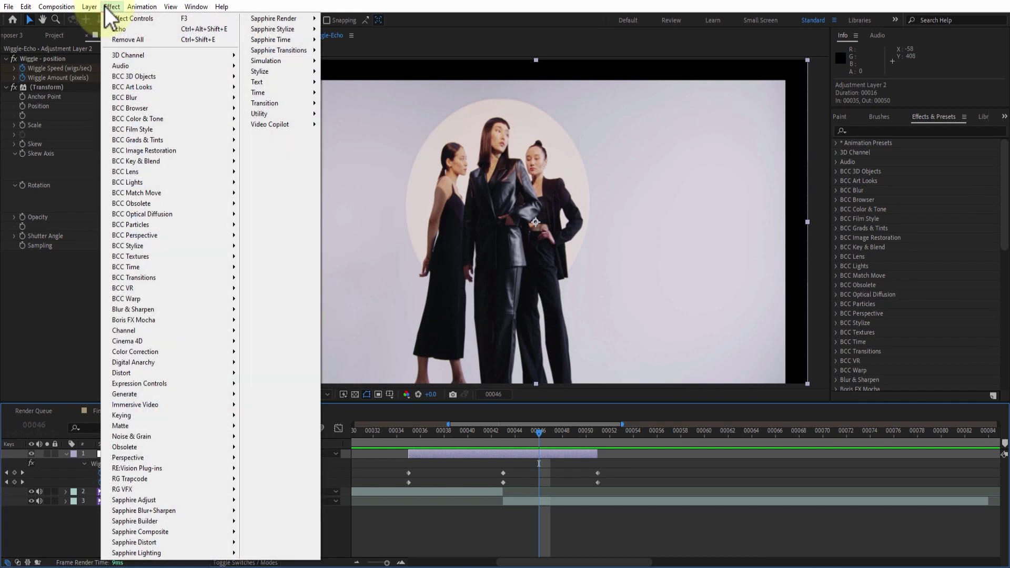
Step: Add Motion Tile to the adjustment layer above Wiggle - position, then move to frame 00045
mouse_move(263, 71)
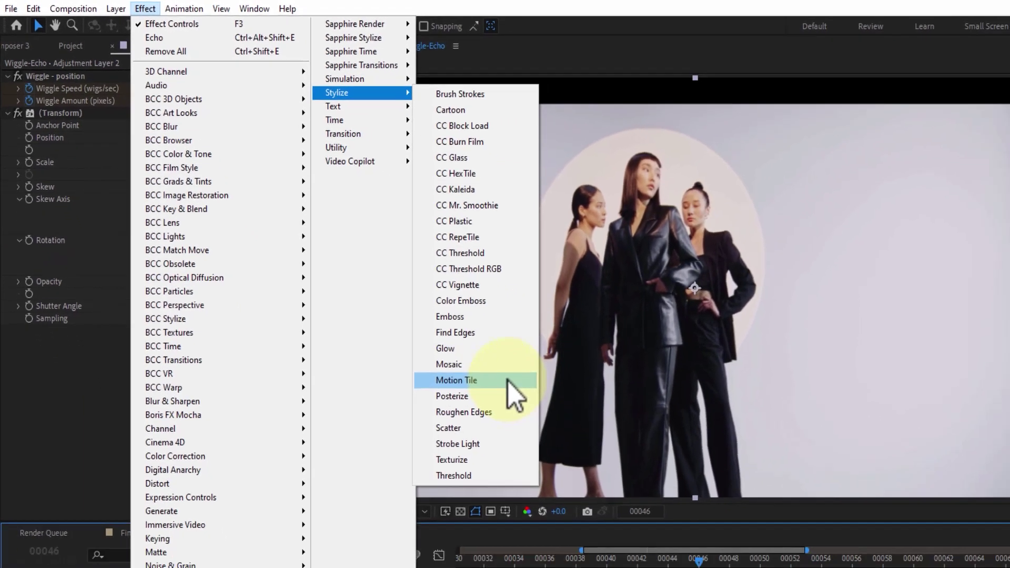
left_click(623, 467)
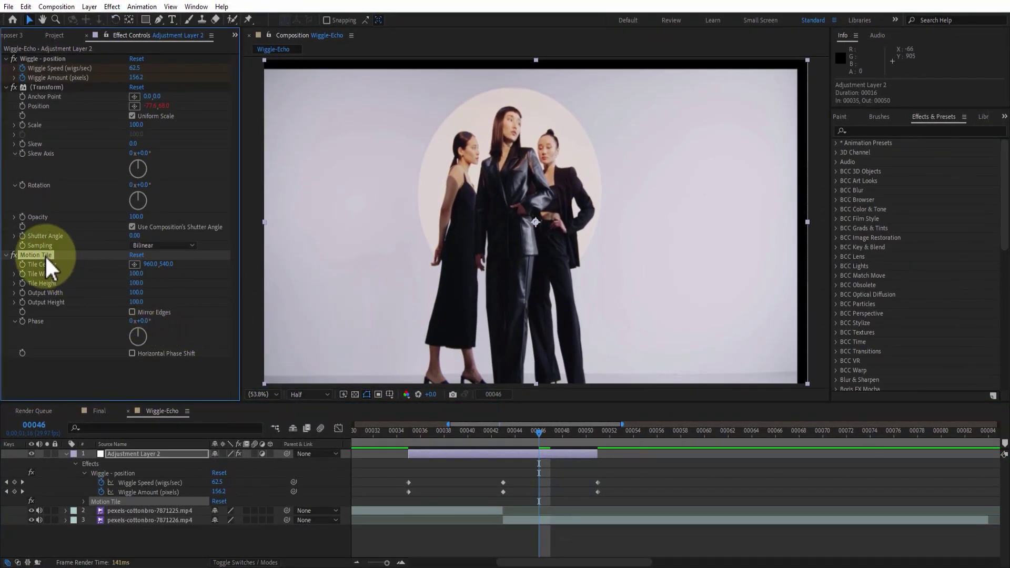
left_click_drag(46, 254, 89, 157)
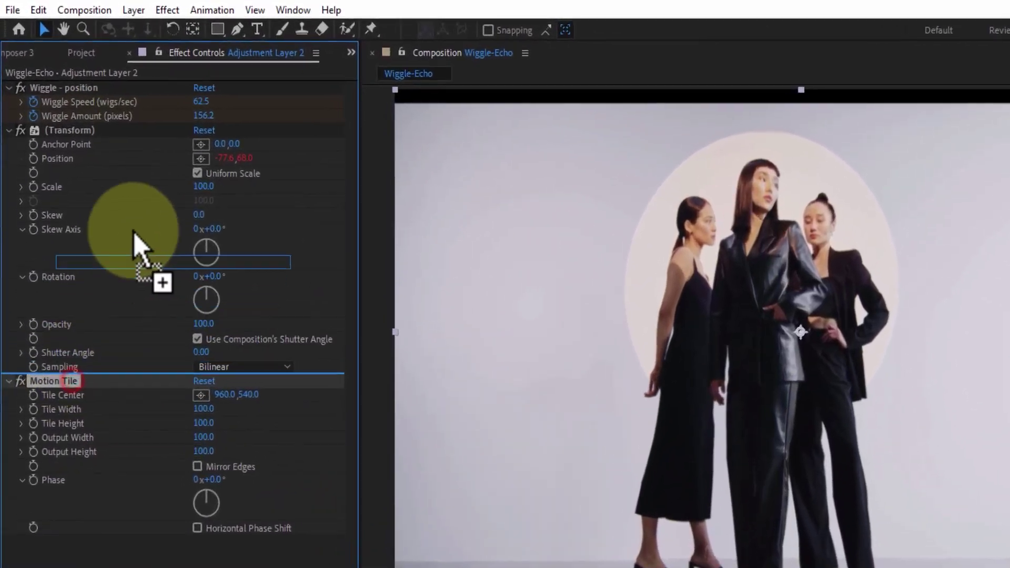
left_click_drag(134, 234, 145, 88)
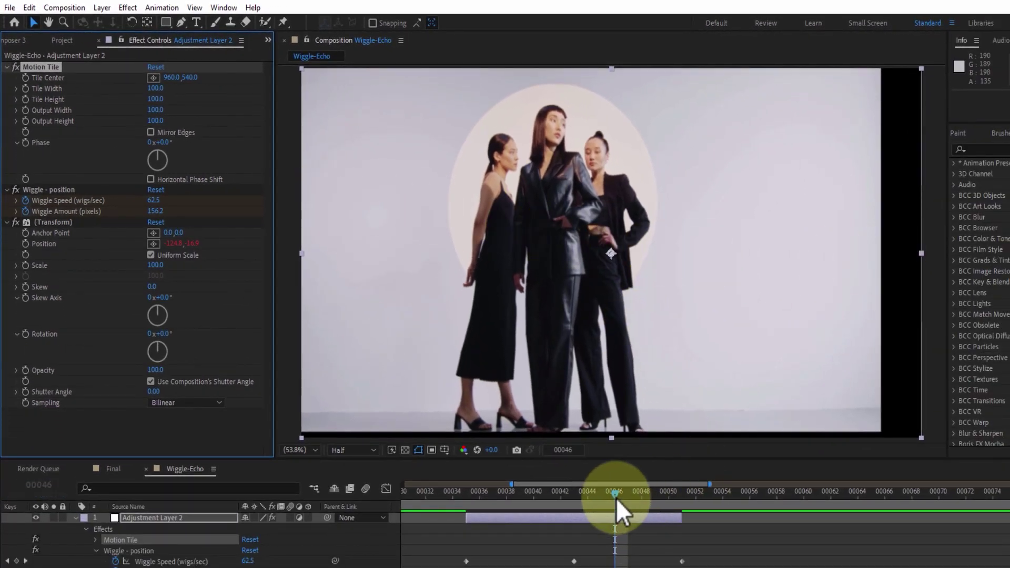
left_click(594, 492)
left_click_drag(593, 493, 600, 493)
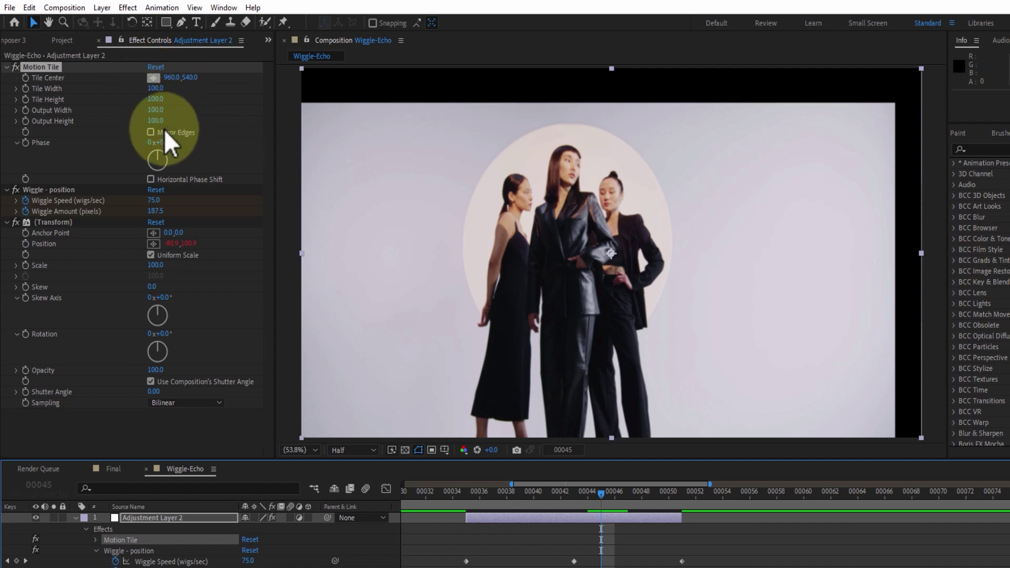
Step: Turn on Mirror Edges and set Motion Tile Output Width and Output Height to 125
left_click(151, 132)
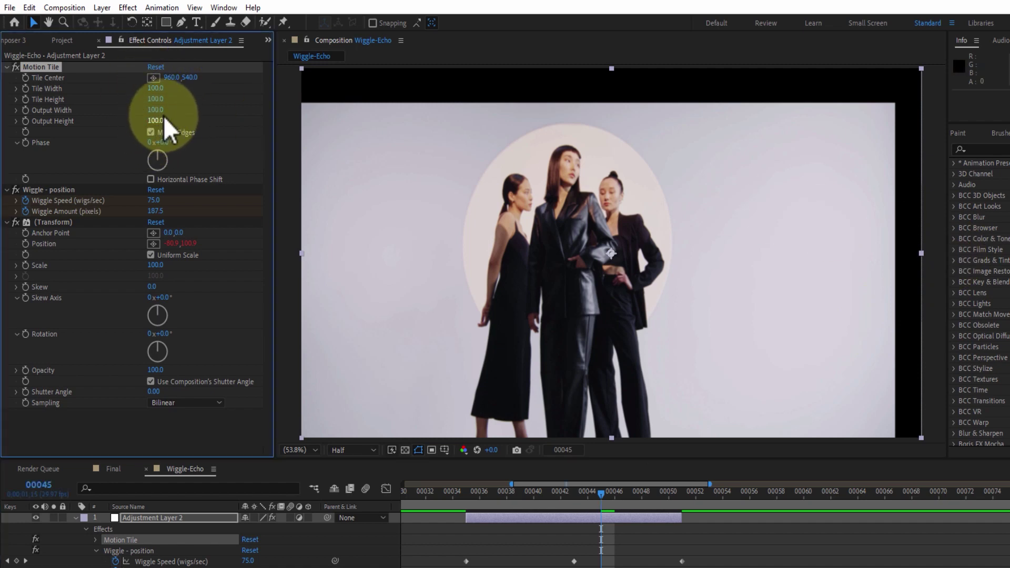
left_click(151, 110)
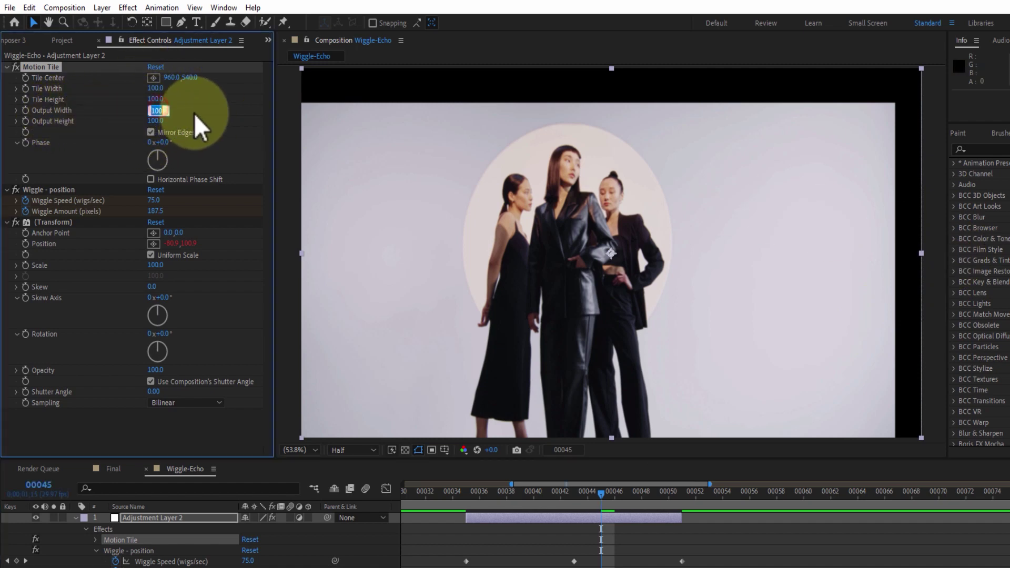
type("125")
key("Return")
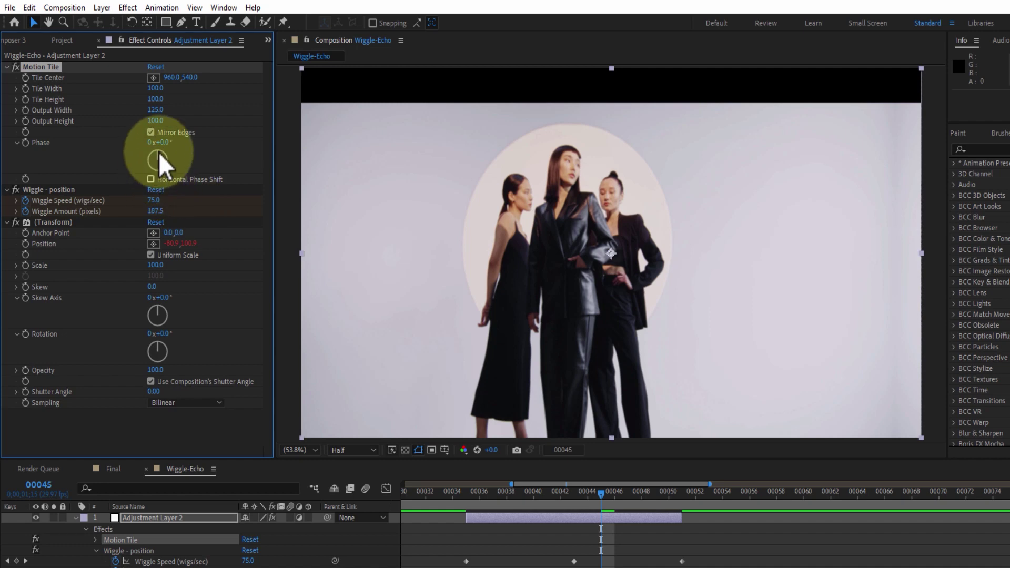
left_click(158, 122)
type("125")
key("Return")
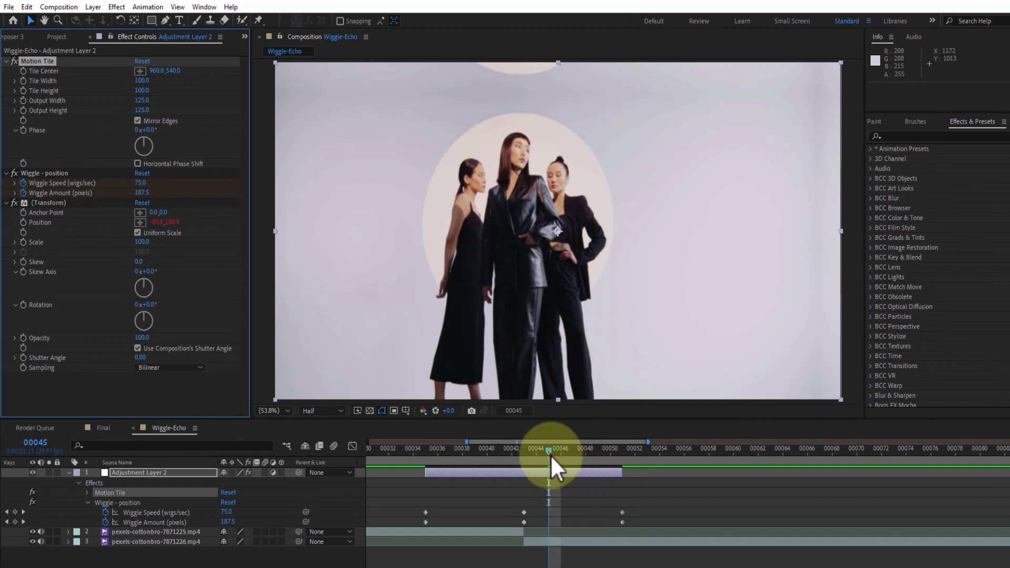
Step: Select every Wiggle keyframe on Adjustment Layer 2 and apply Keyframe Assistant > Easy Ease
mouse_move(550, 456)
left_mouse_down()
mouse_move(584, 455)
mouse_move(487, 452)
mouse_move(563, 459)
left_mouse_up()
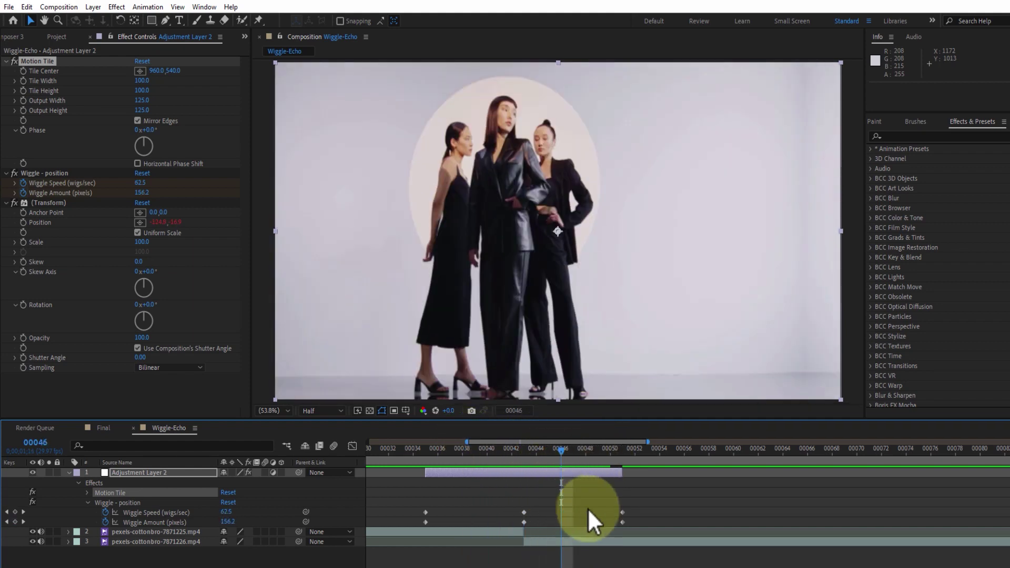
left_click_drag(639, 506, 402, 524)
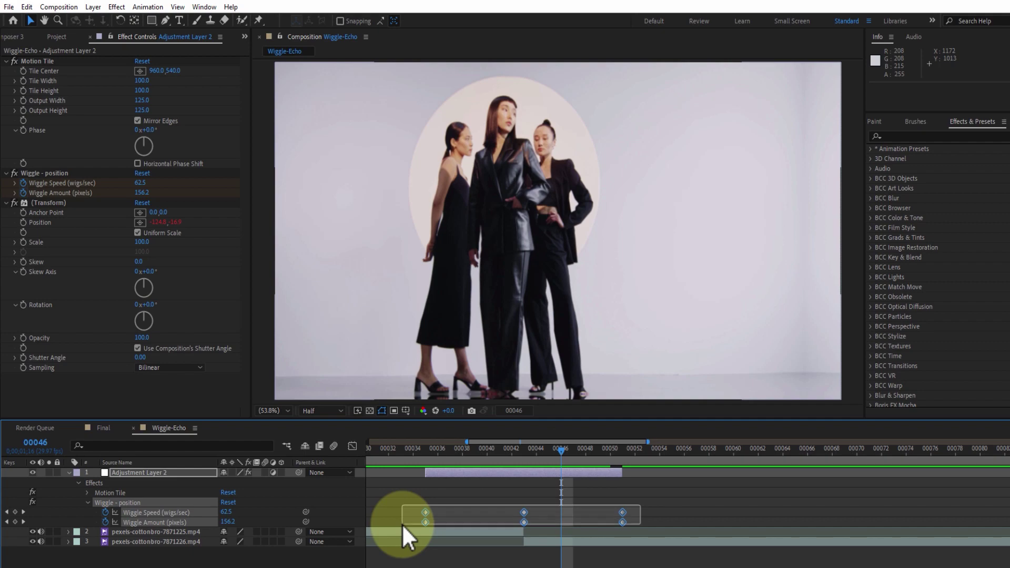
left_click(604, 521)
right_click(623, 513)
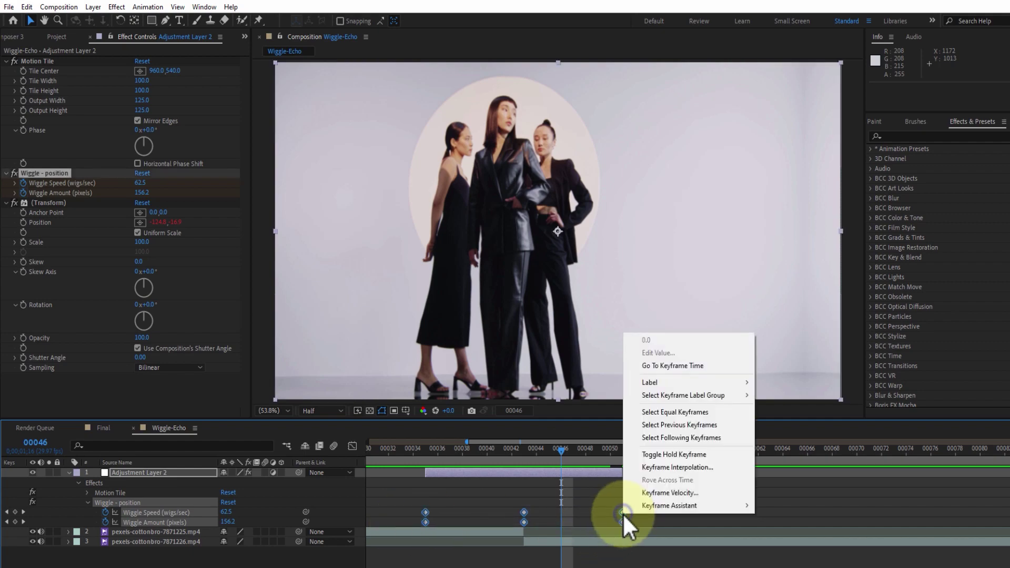
mouse_move(699, 507)
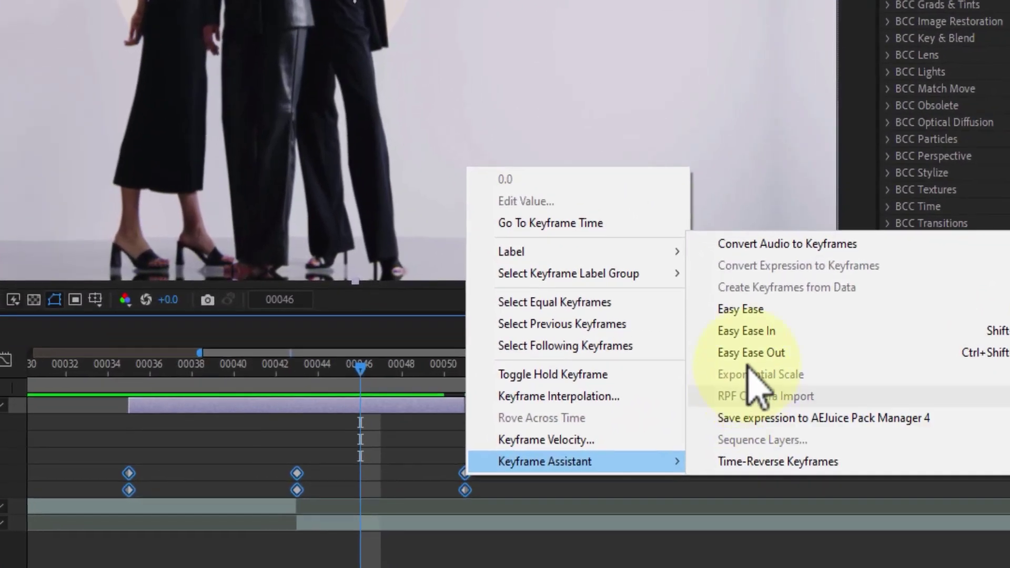
left_click(788, 309)
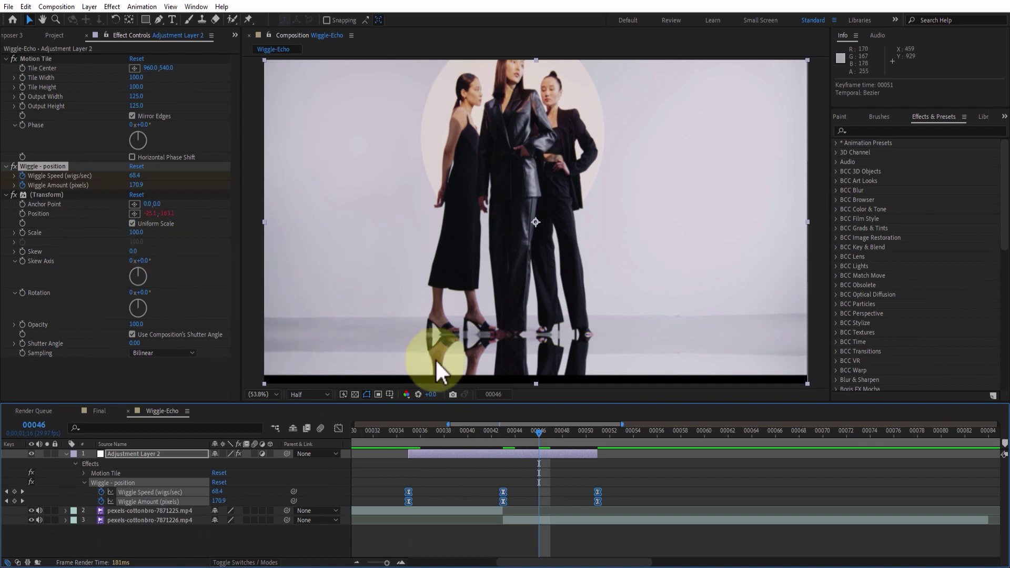
Step: Back on the seated-woman shot, raise Motion Tile Output Width and Height to 130
left_click_drag(532, 433, 488, 436)
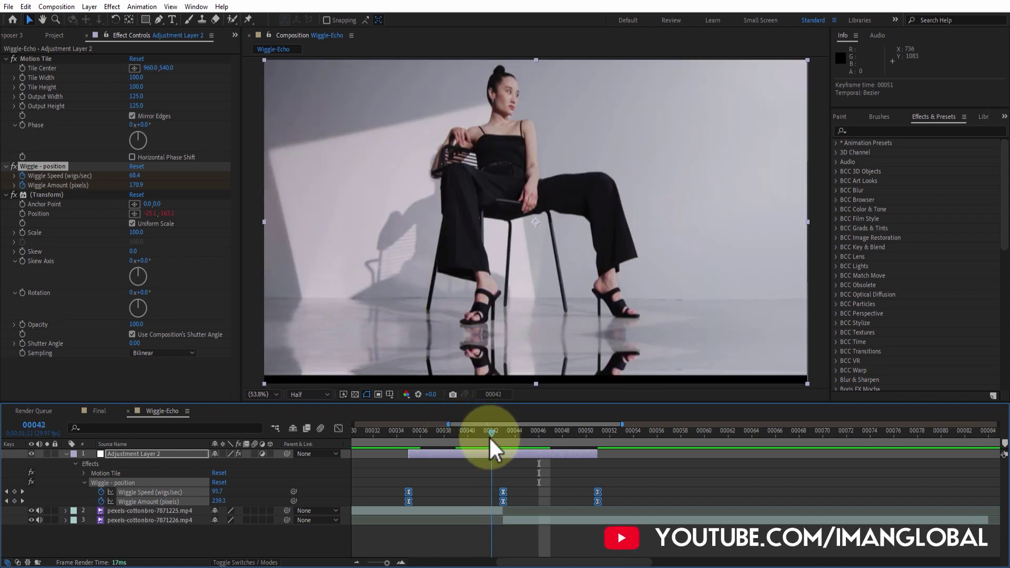
left_click(489, 453)
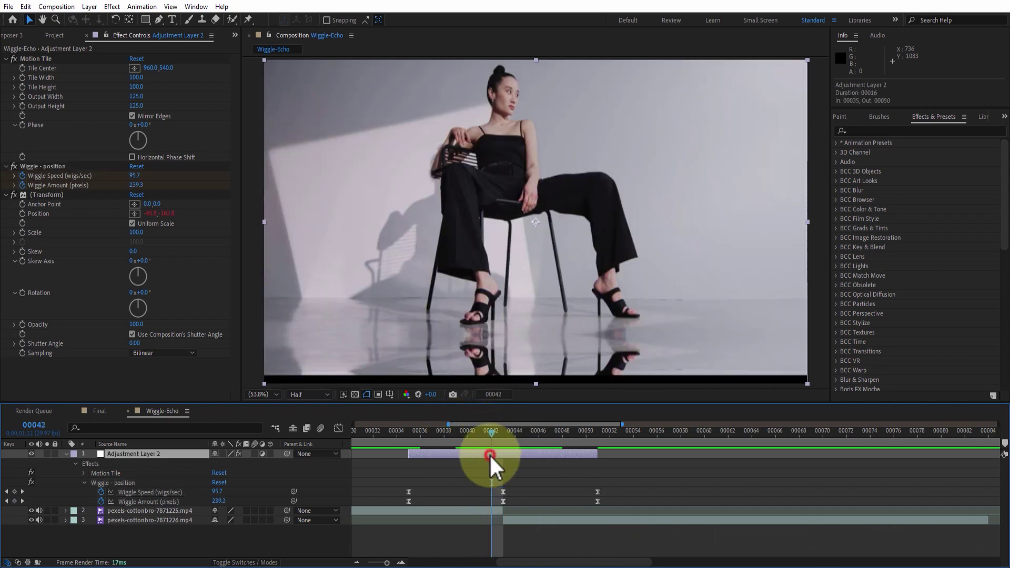
left_click(136, 97)
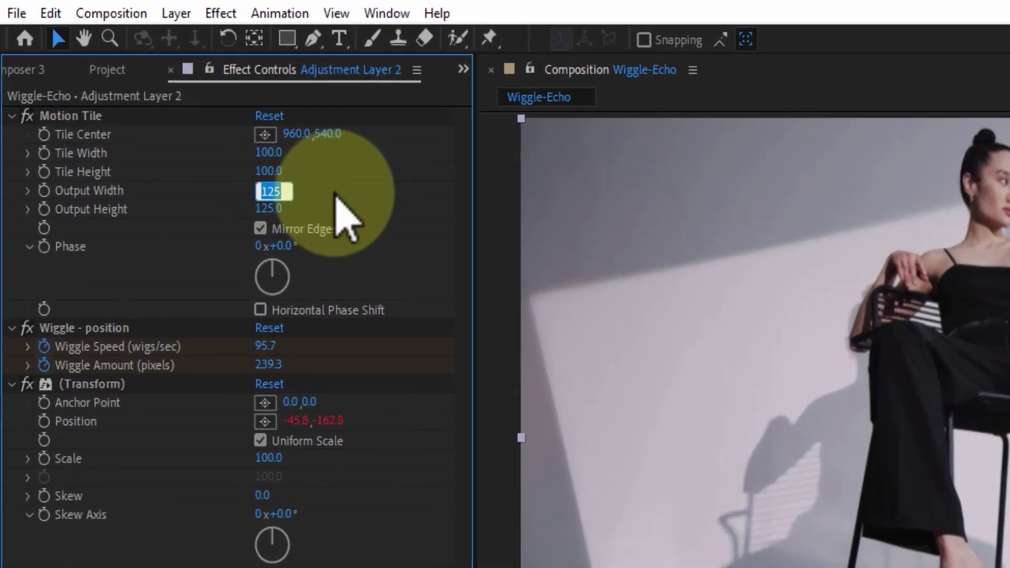
type("130")
key("Return")
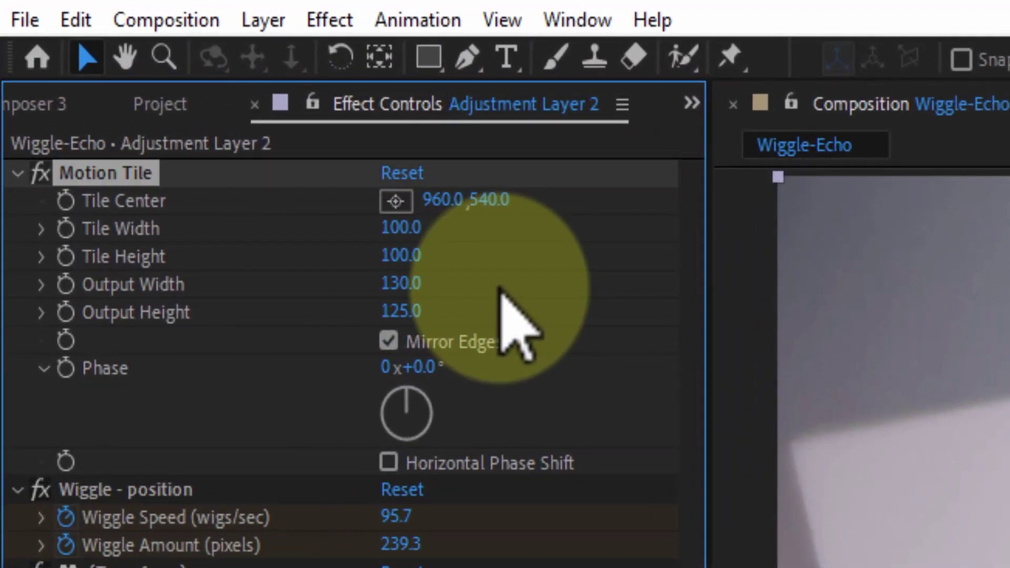
left_click(408, 311)
type("130")
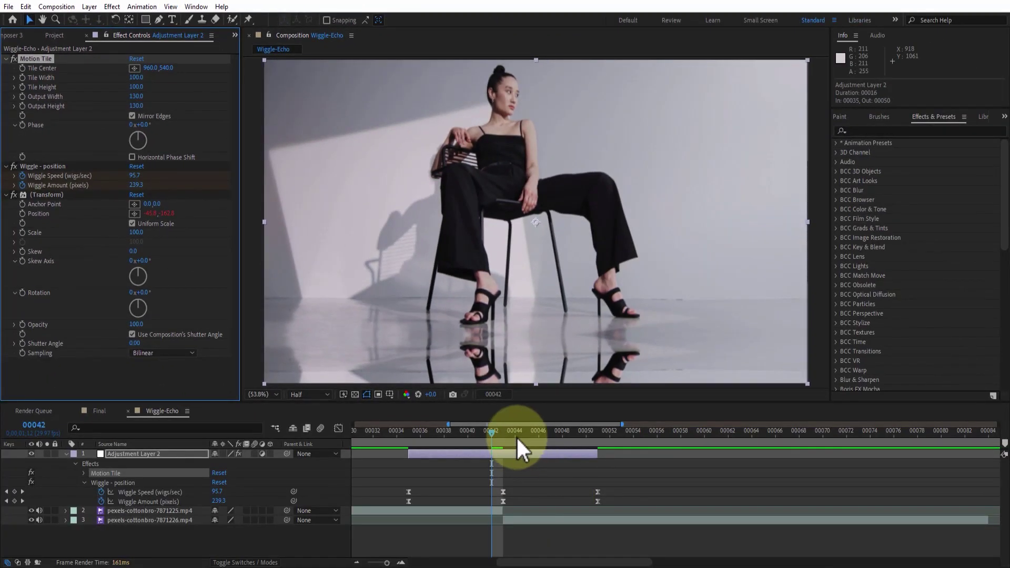
Step: Scrub around the cut to check the three-women shot with the wider tiling
left_click(515, 432)
mouse_move(520, 435)
left_mouse_down()
mouse_move(572, 446)
mouse_move(501, 439)
left_mouse_up()
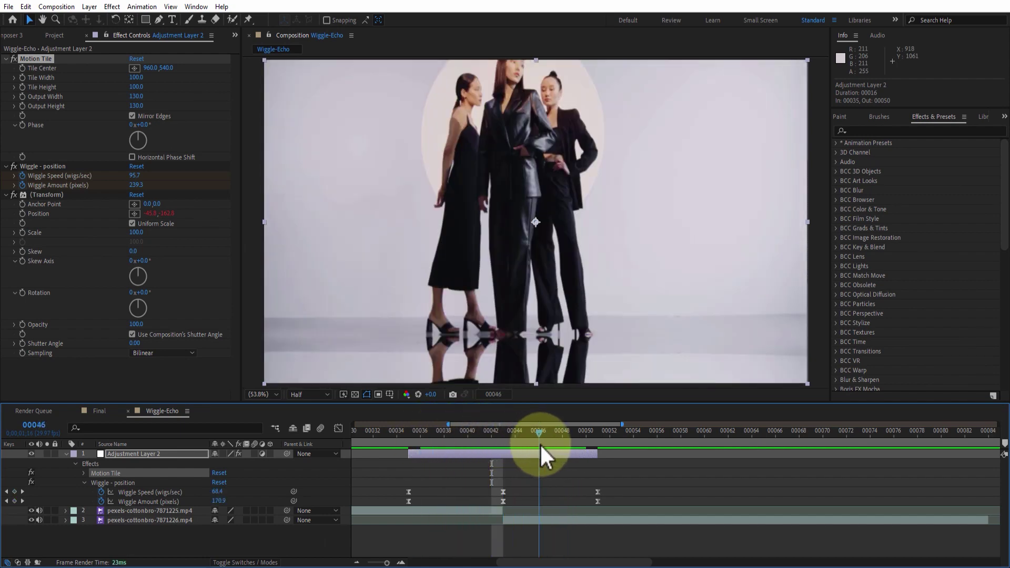
left_click_drag(500, 437, 550, 451)
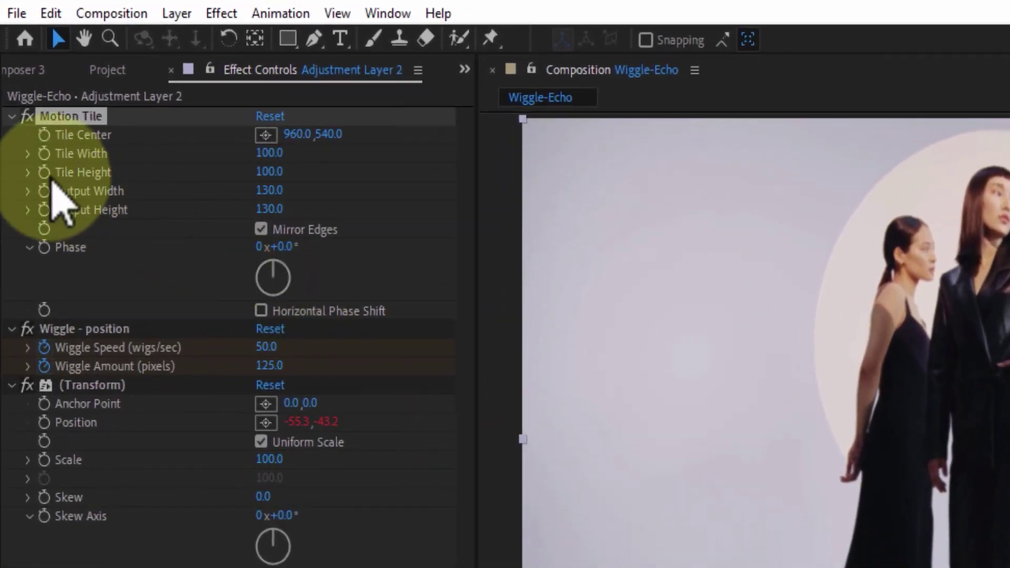
Step: Collapse the existing effects and apply Echo from Effects & Presets to Adjustment Layer 2
left_click(11, 104)
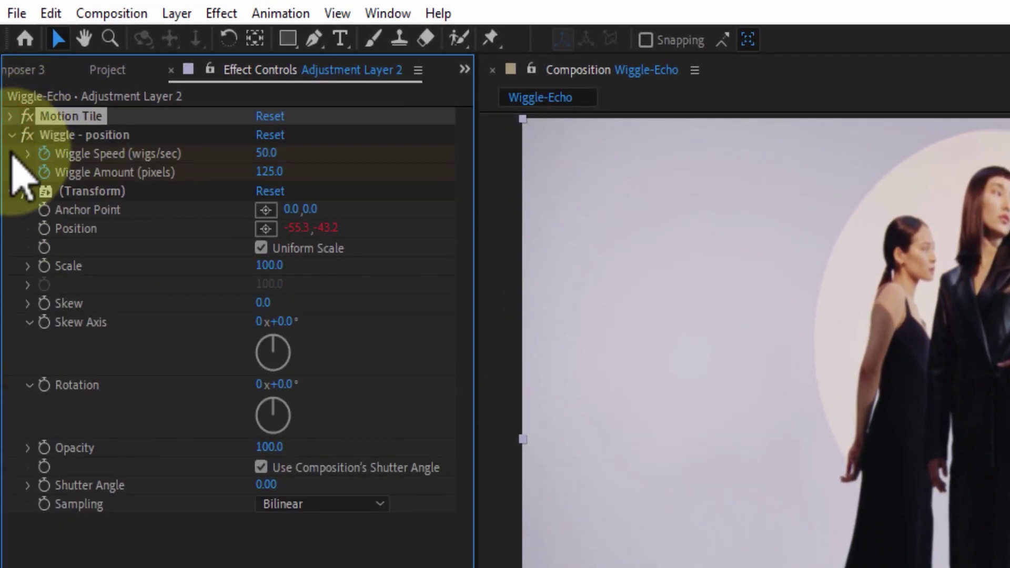
left_click(12, 135)
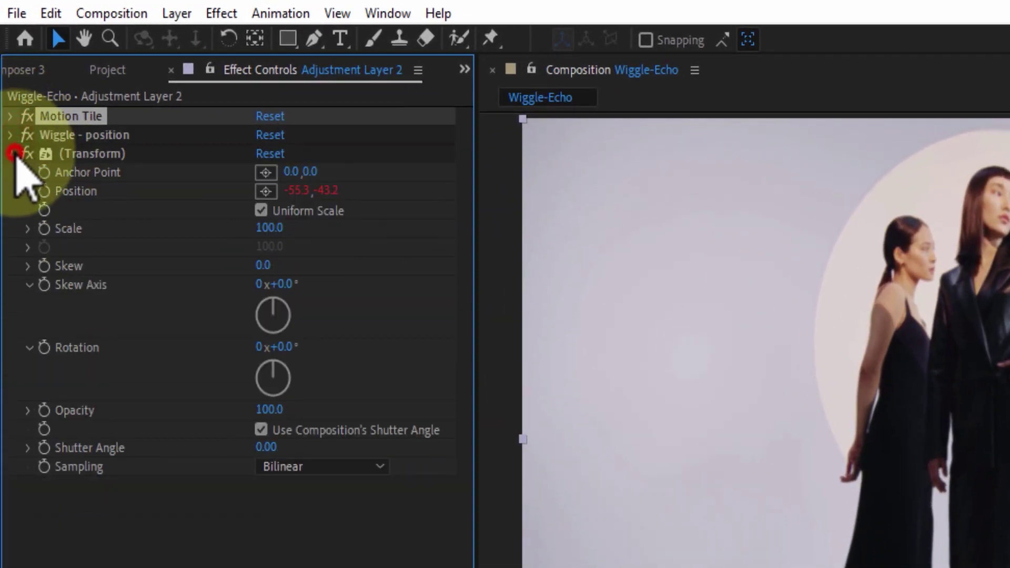
left_click(12, 154)
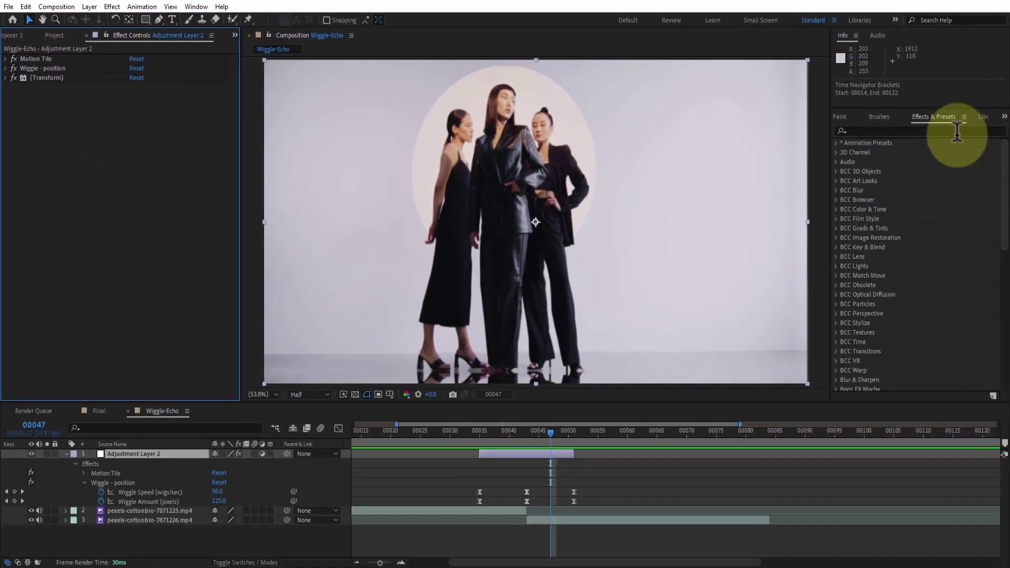
left_click(908, 130)
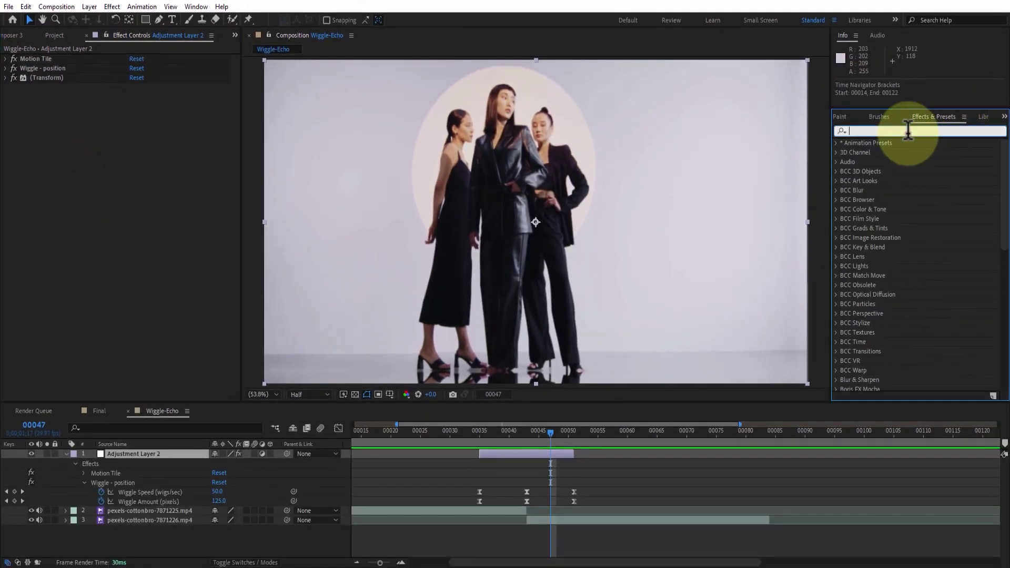
type("echo")
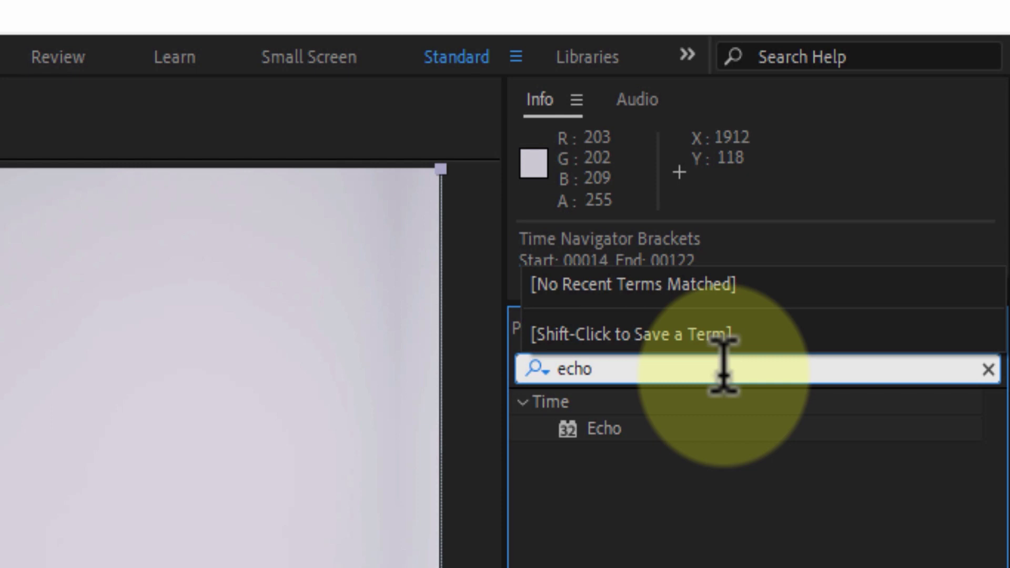
left_click(605, 423)
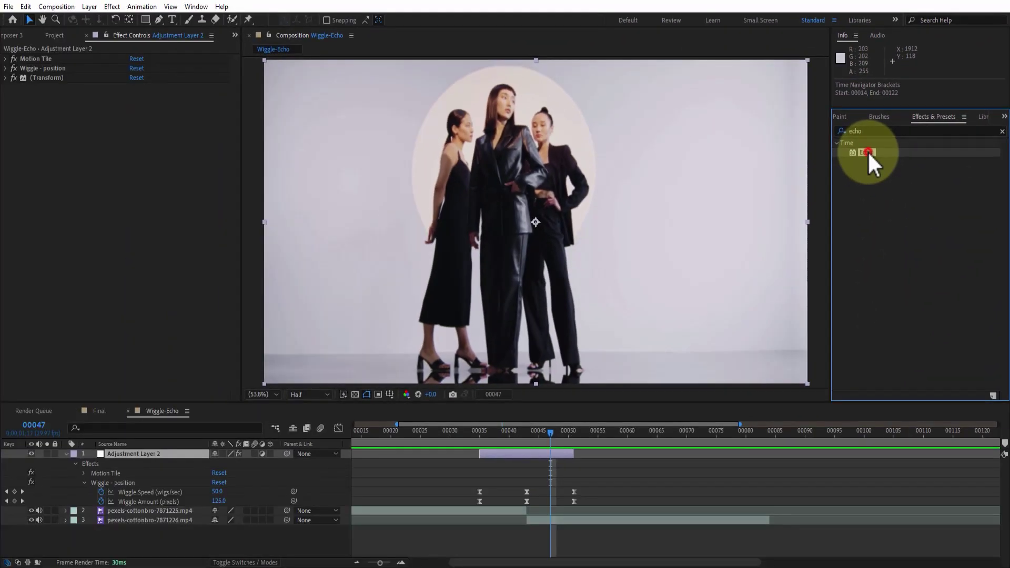
left_click_drag(868, 154, 542, 453)
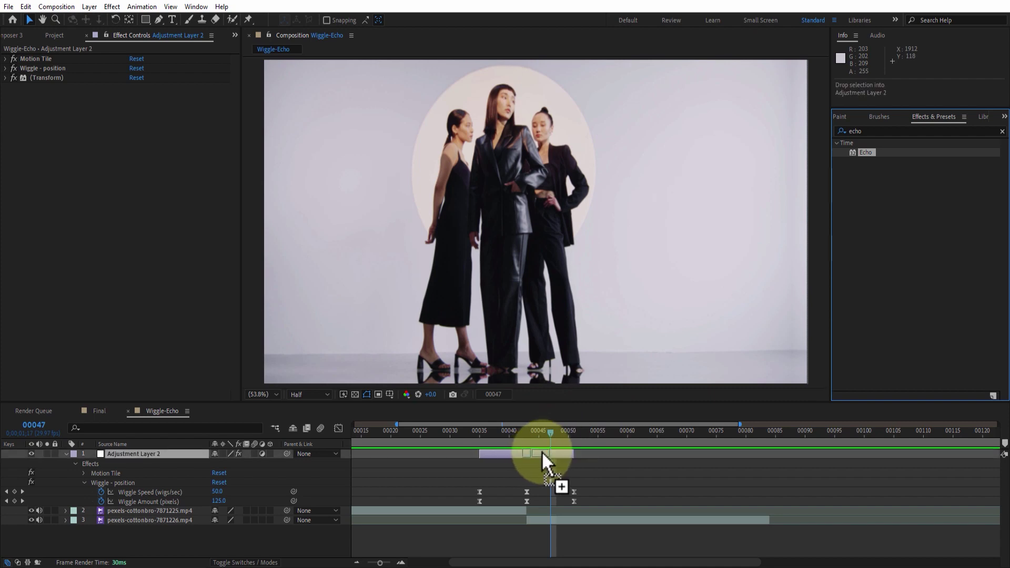
left_click_drag(540, 451, 542, 451)
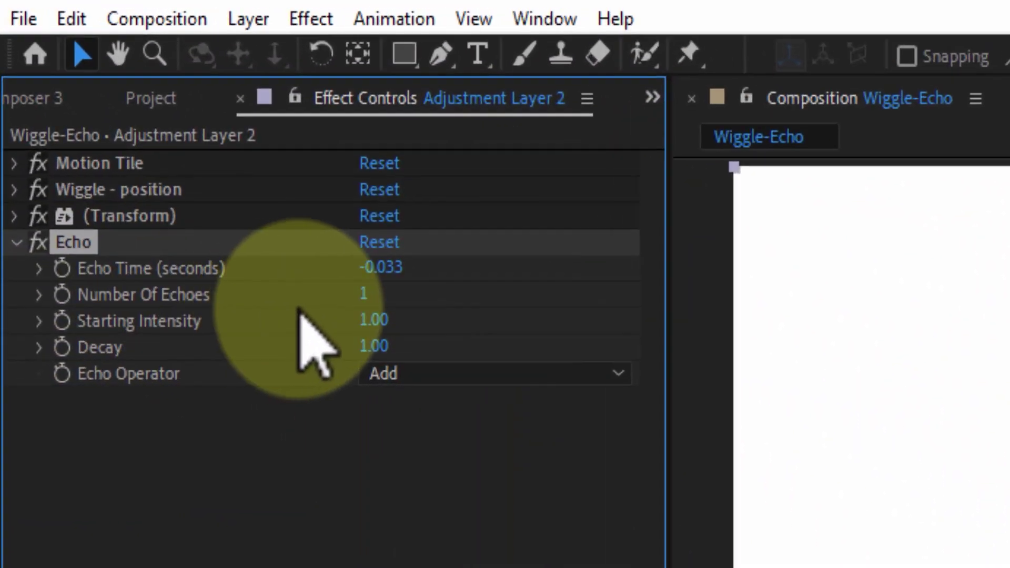
Step: Set Echo to 8 echoes, Decay 0.80 and the Maximum operator
left_click(130, 106)
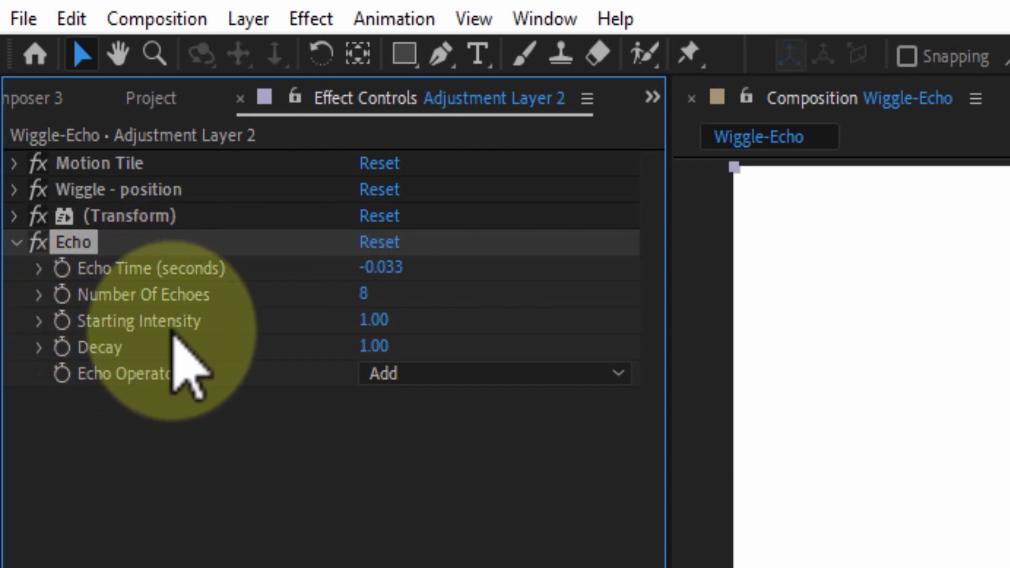
left_click(373, 346)
type("0.8")
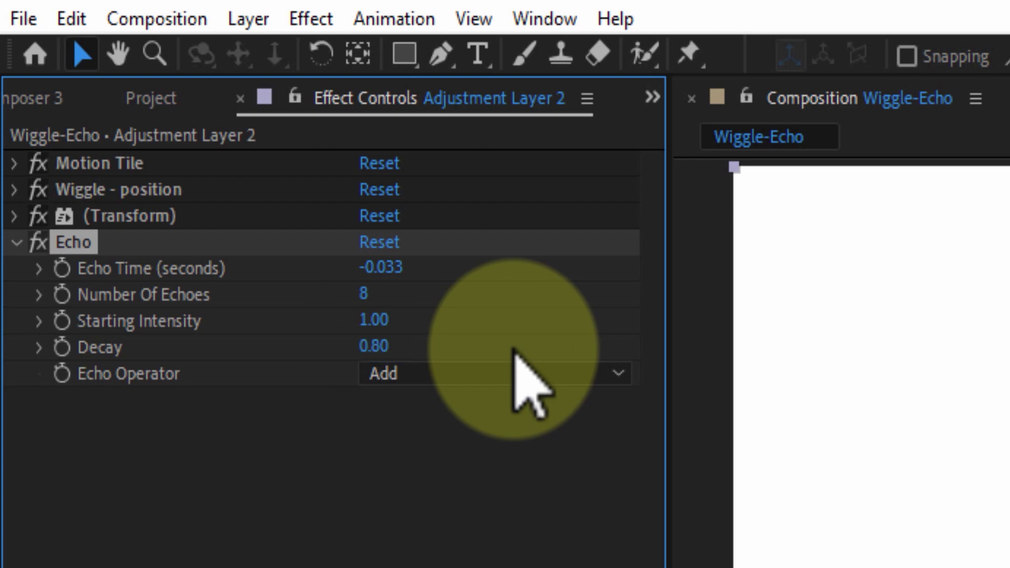
left_click(463, 375)
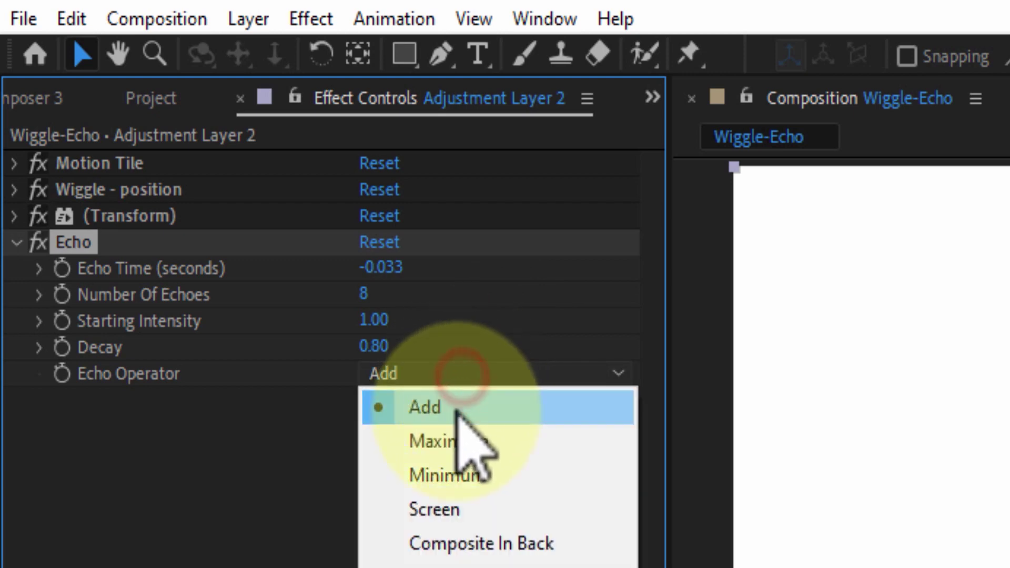
left_click(580, 439)
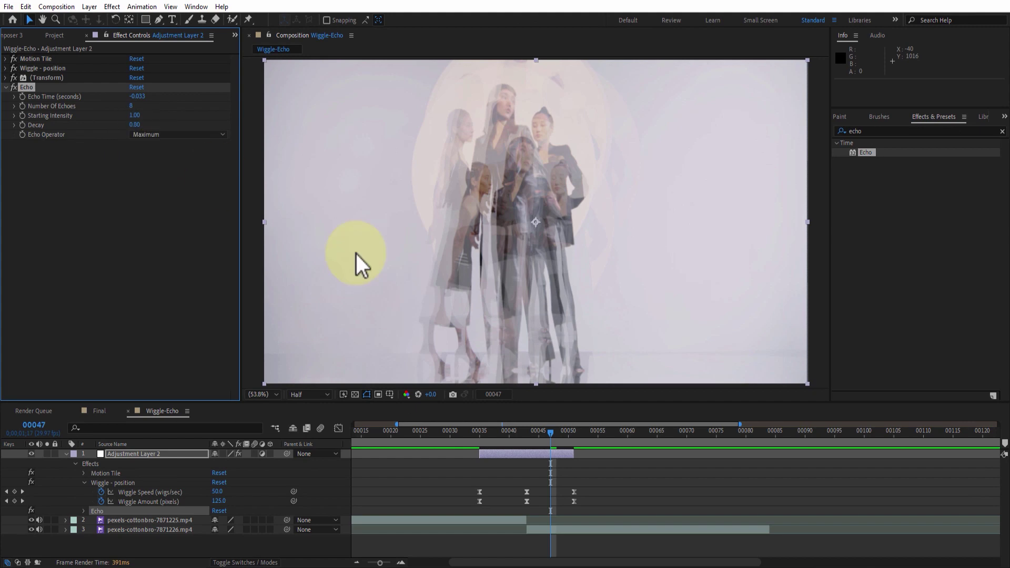
Step: Zoom out the timeline, end the work area at frame 00093, and park the playhead before the cut
left_click(357, 563)
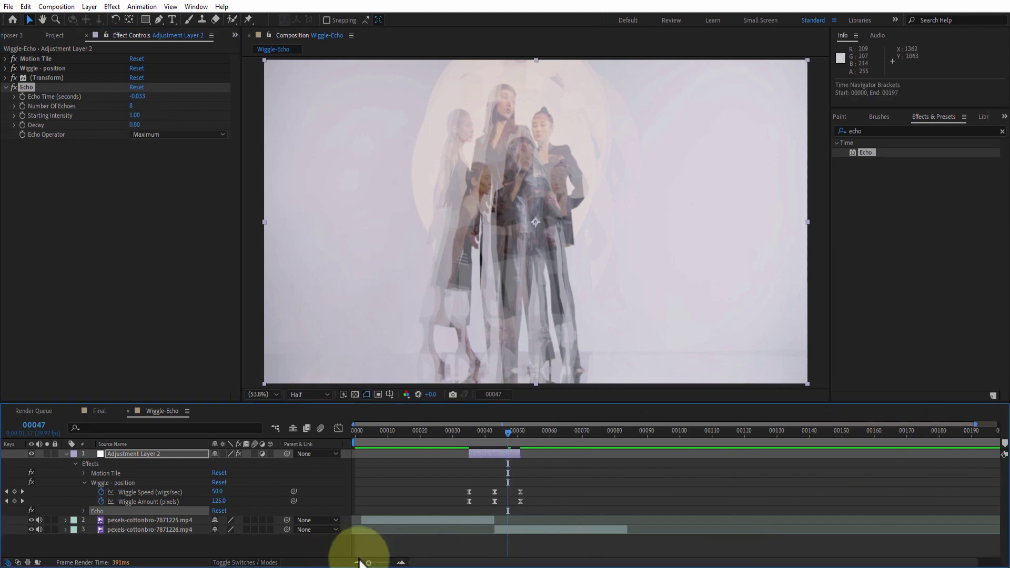
left_click(358, 562)
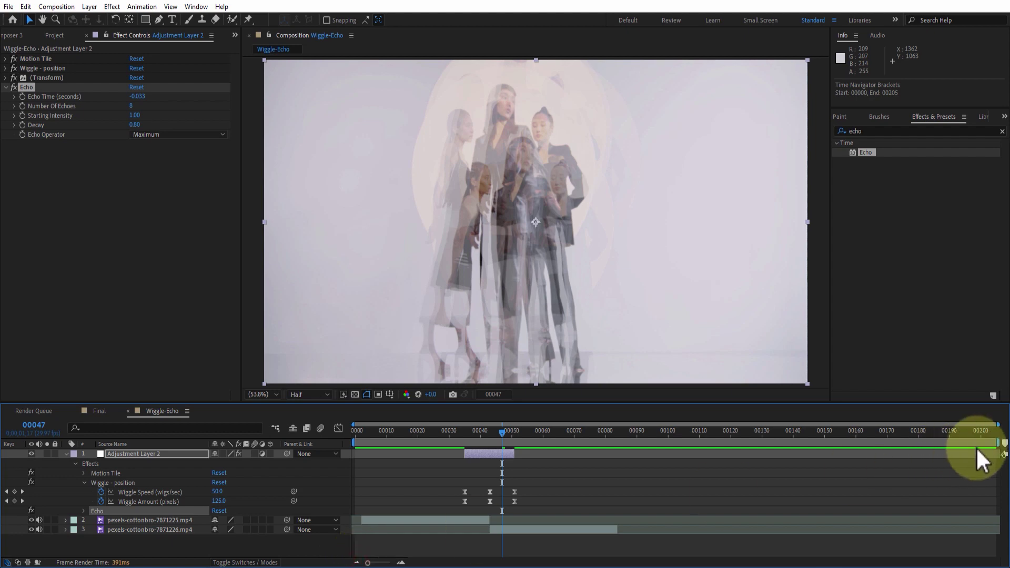
left_click_drag(1000, 442, 656, 454)
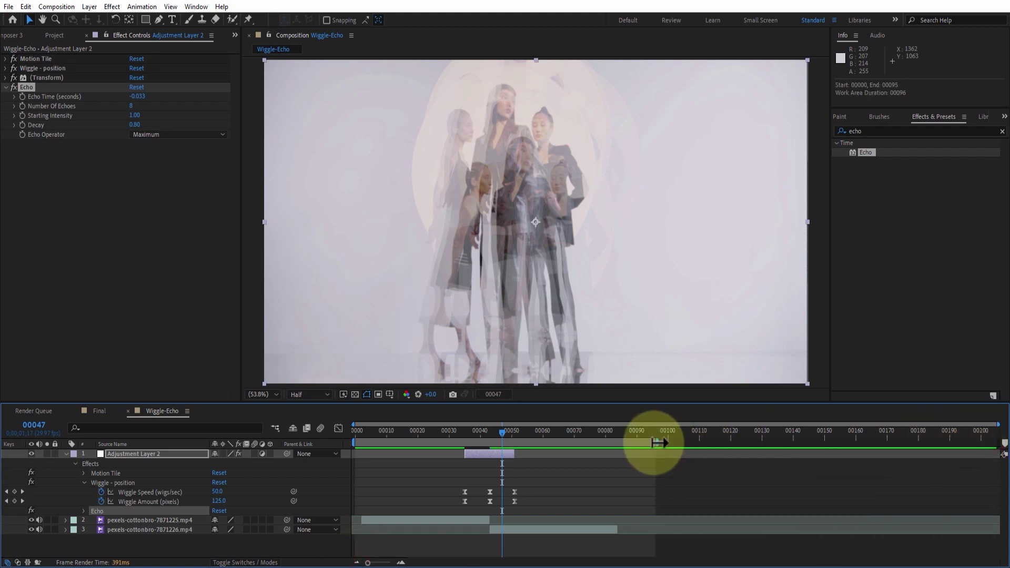
mouse_move(487, 431)
left_mouse_down()
mouse_move(456, 432)
mouse_move(511, 448)
mouse_move(424, 450)
left_mouse_up()
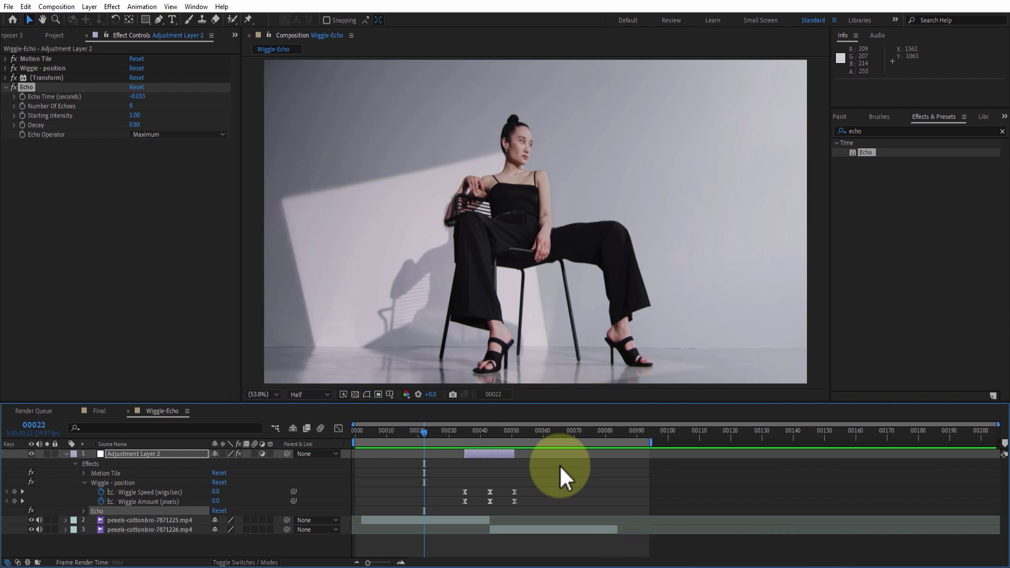
key("space")
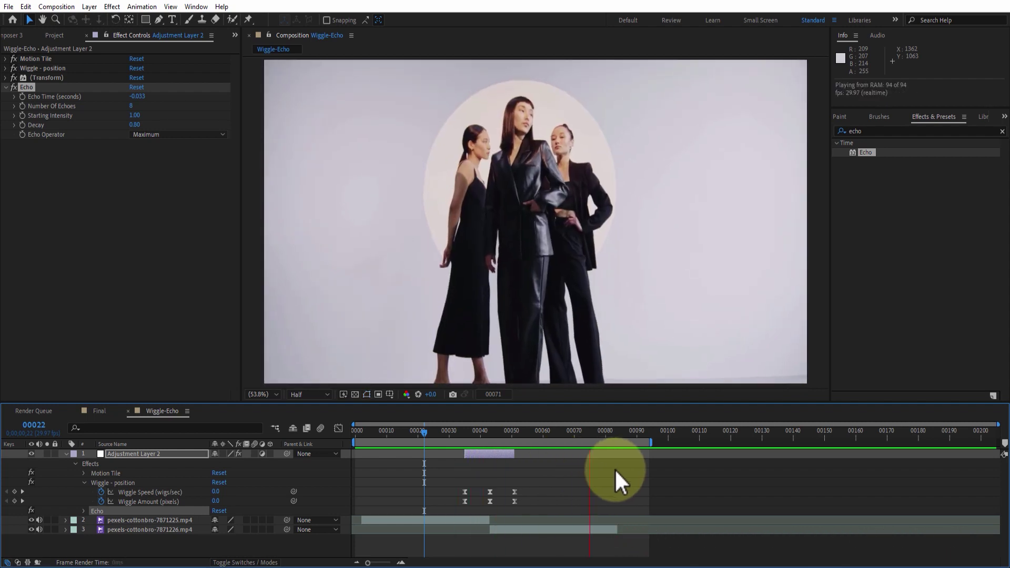